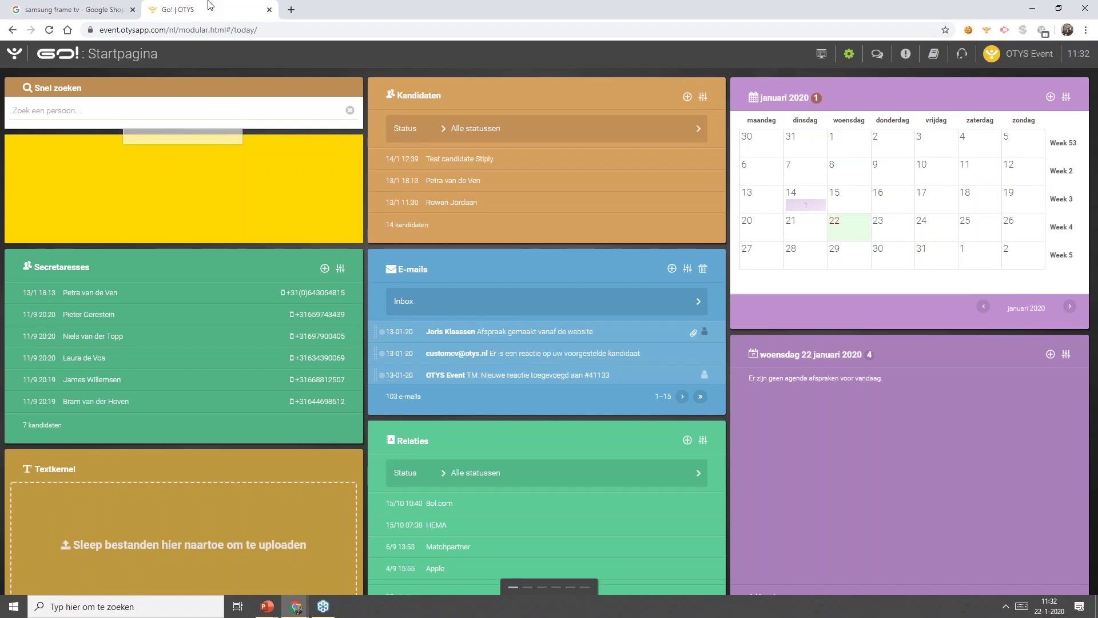
Open the client settings (Klantinstellingen) of the Vacatures module.
{"action": "left_click", "coordinate": [15, 57]}
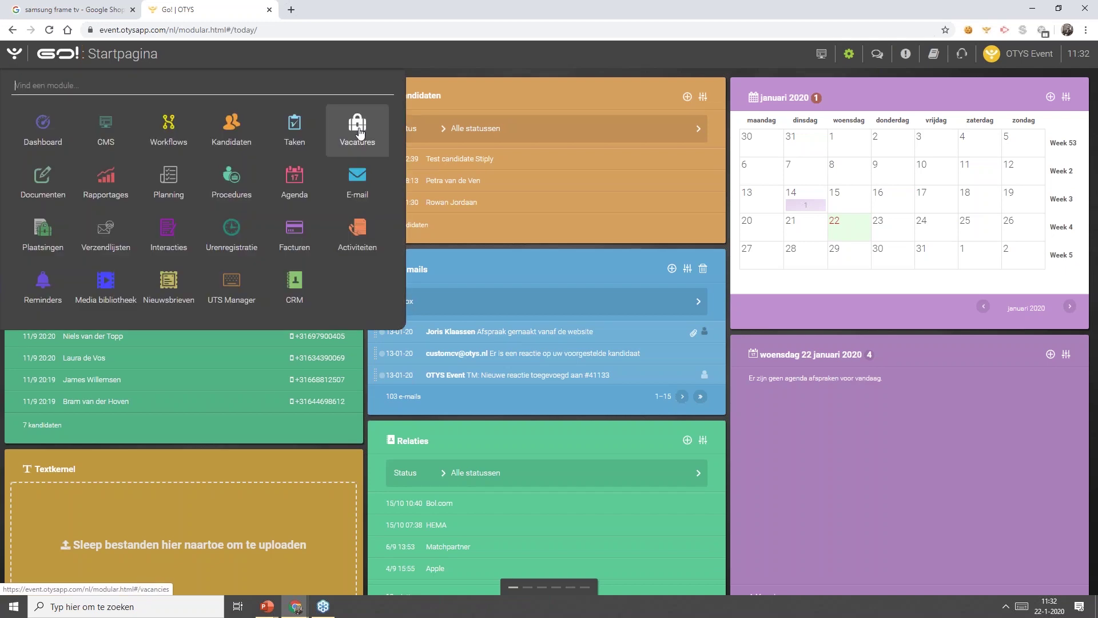
{"action": "left_click", "coordinate": [359, 133]}
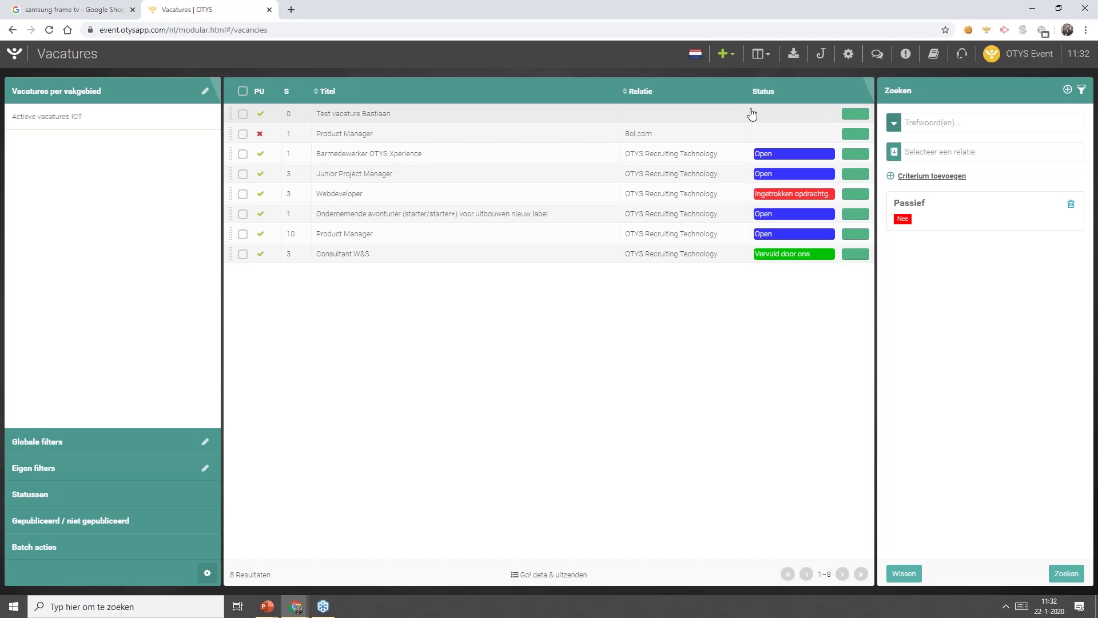
{"action": "left_click", "coordinate": [850, 55]}
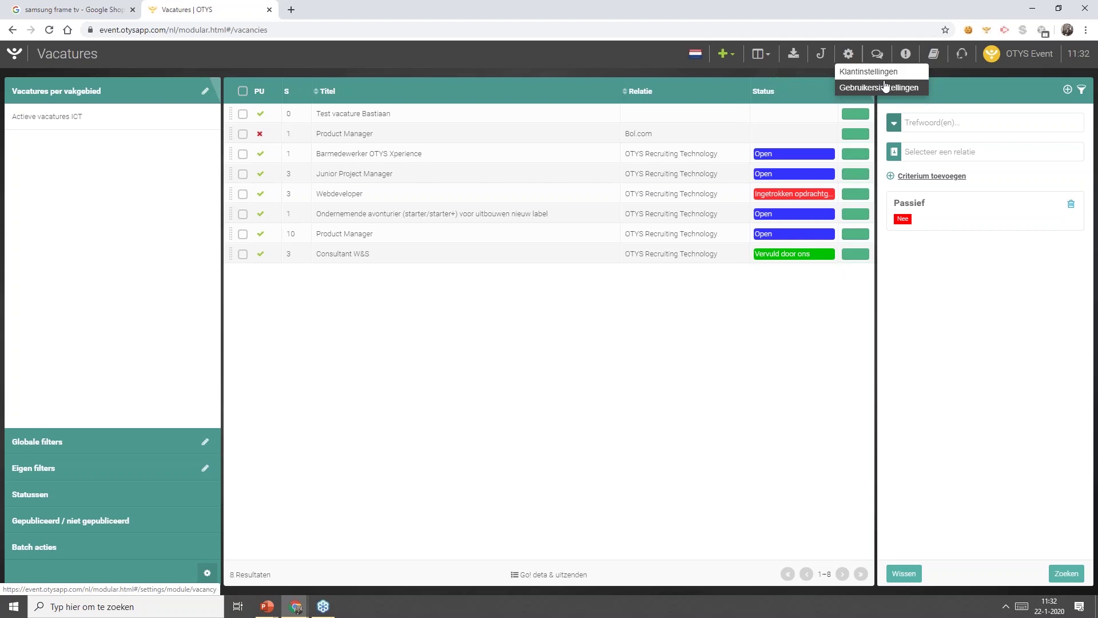
{"action": "left_click", "coordinate": [868, 75]}
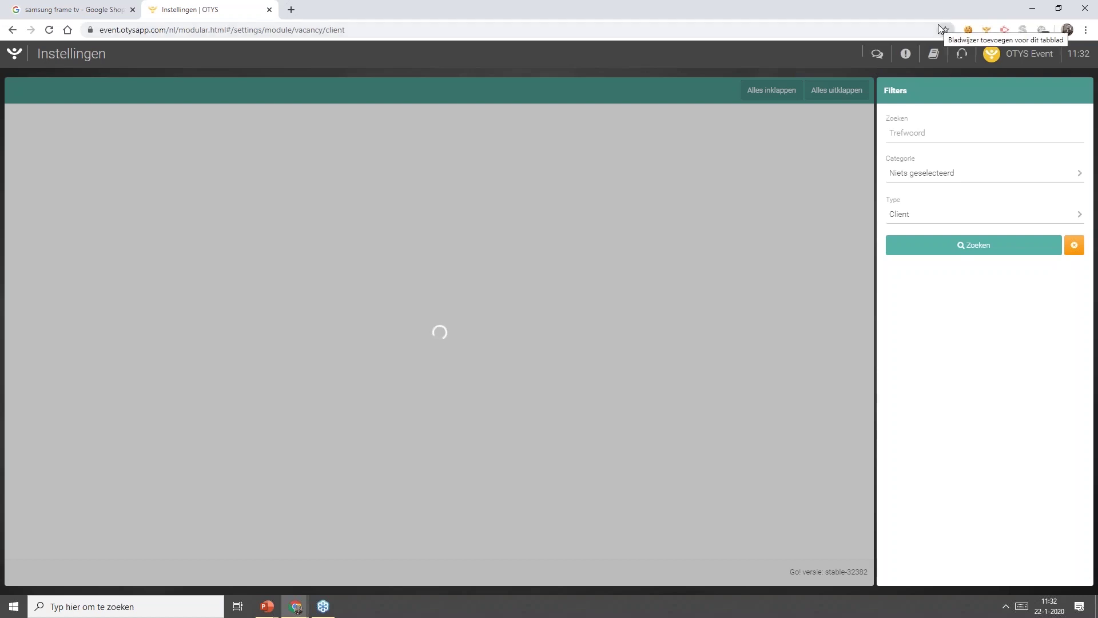
Search the vacancy settings for "google" and open the Google for Jobs - Mapping setting.
{"action": "scroll", "coordinate": [767, 179], "scroll_direction": "down", "scroll_amount": 20}
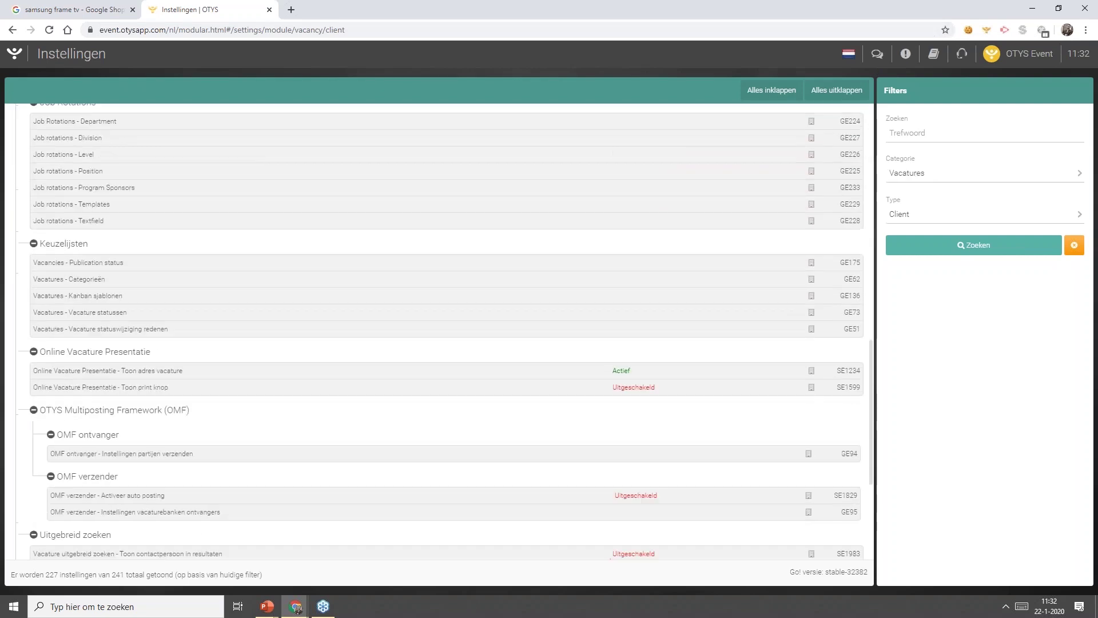
{"action": "scroll", "coordinate": [760, 239], "scroll_direction": "up", "scroll_amount": 20}
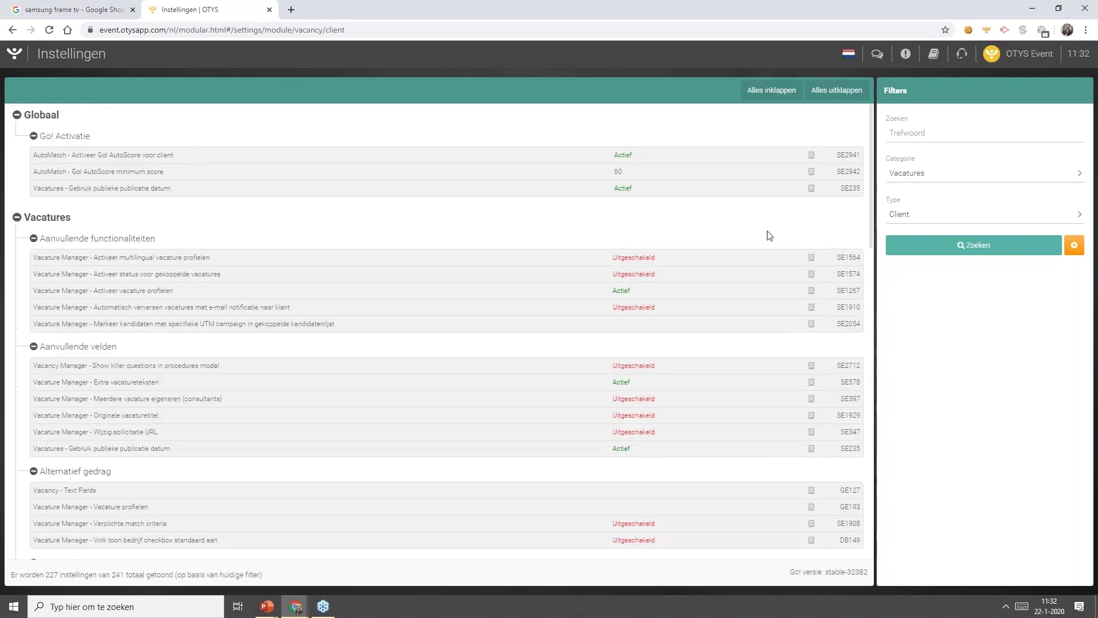
{"action": "left_click", "coordinate": [941, 130]}
{"action": "type", "text": "google"}
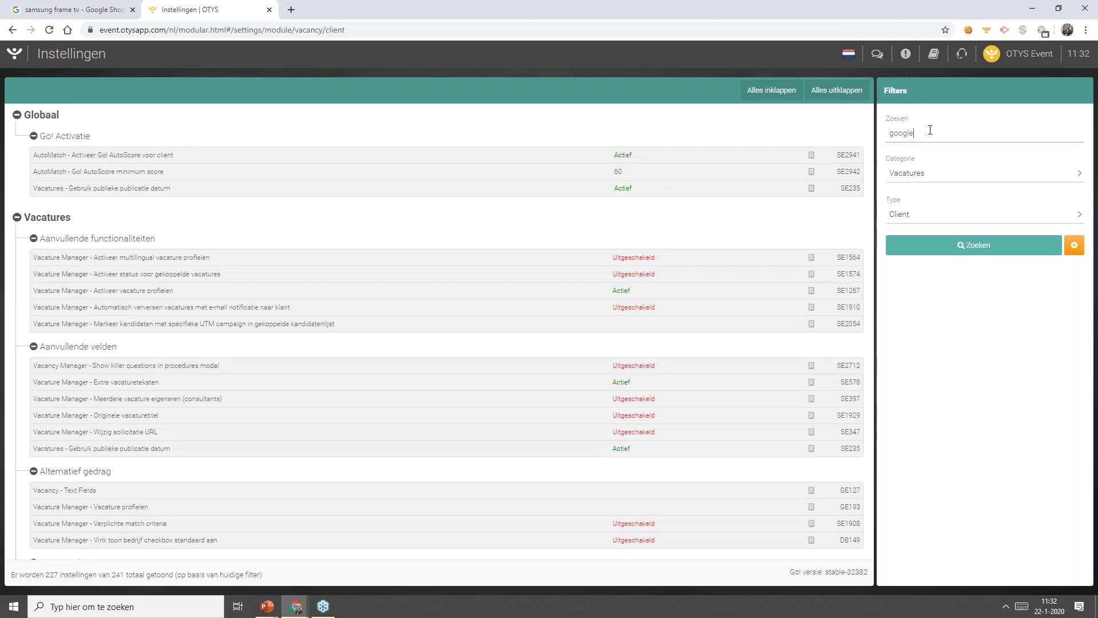
{"action": "key", "text": "Return"}
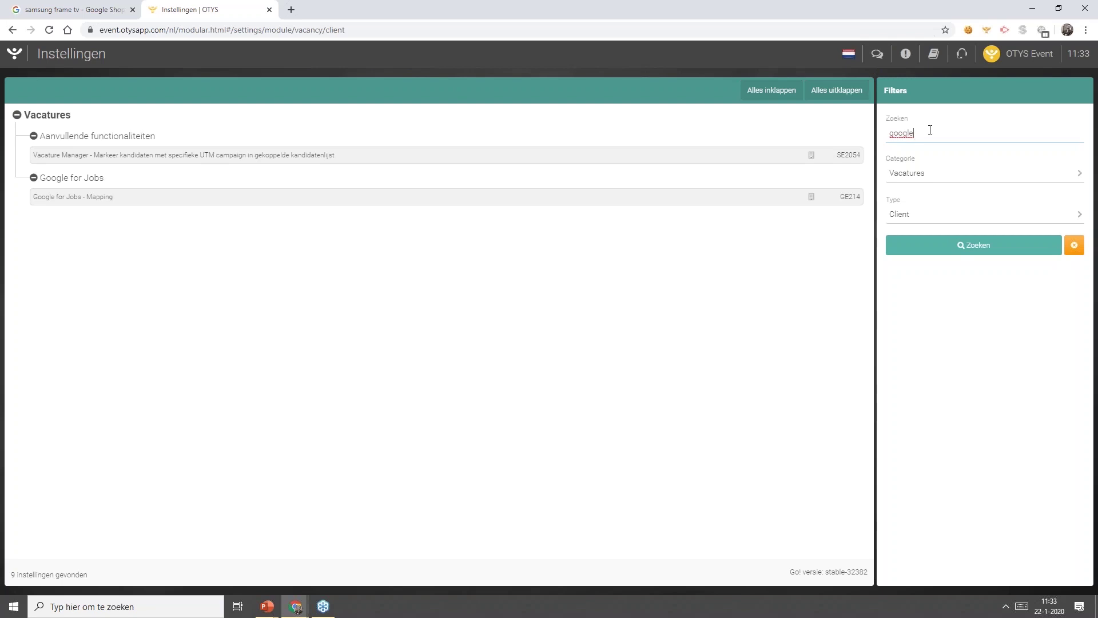
{"action": "left_click", "coordinate": [79, 203]}
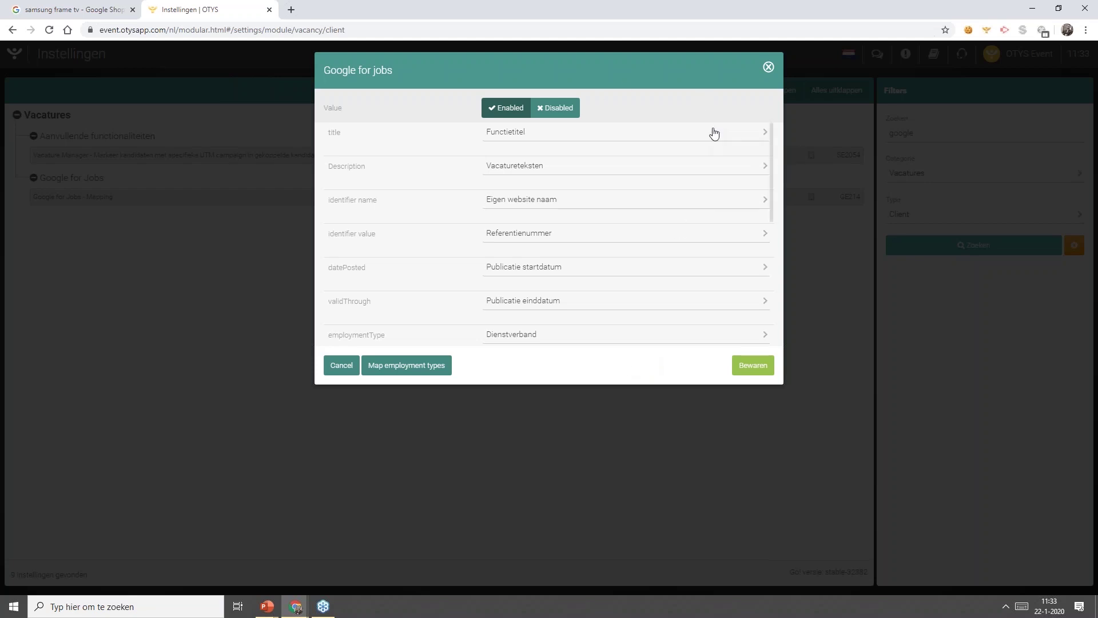
Switch the Google for Jobs mapping to Disabled and back to Enabled, and look through the full list of mapped fields.
{"action": "left_click", "coordinate": [558, 109]}
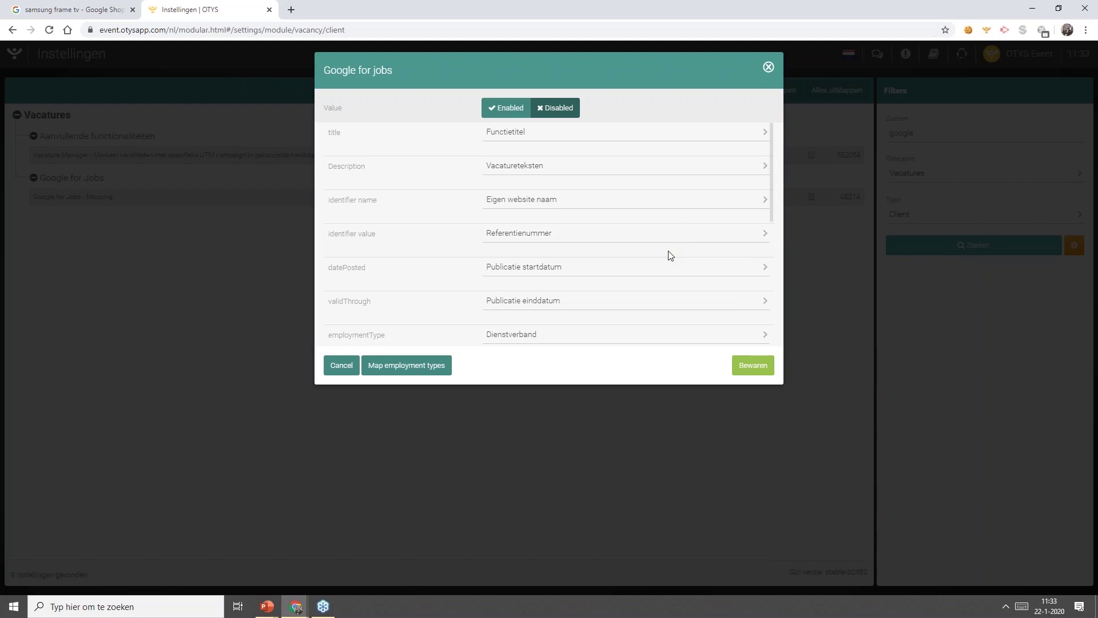
{"action": "left_click", "coordinate": [521, 111]}
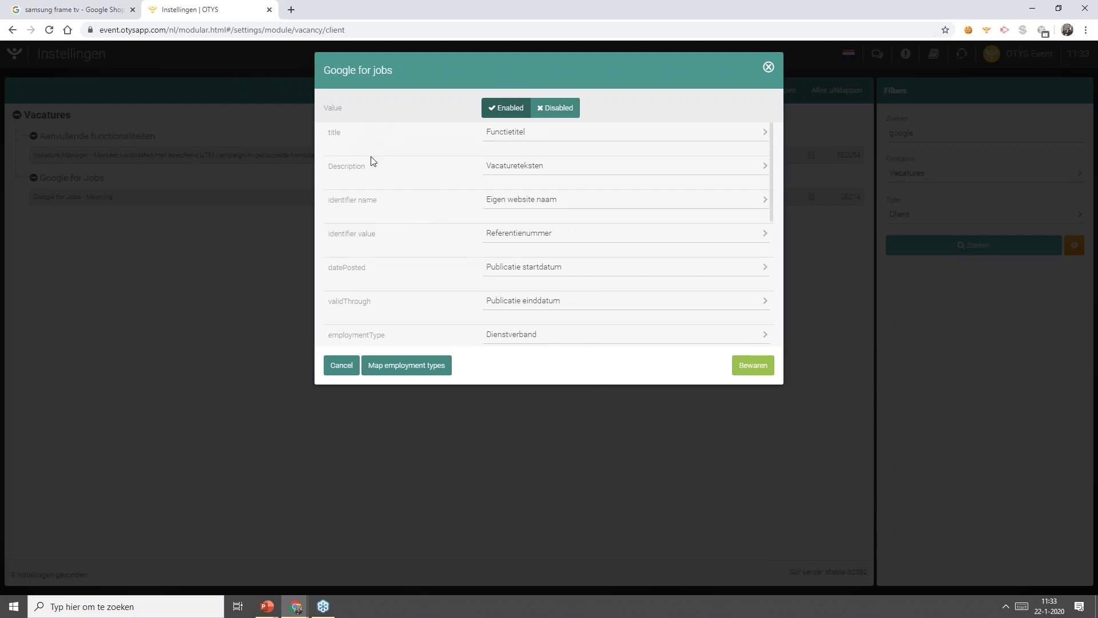
{"action": "scroll", "coordinate": [390, 194], "scroll_direction": "down", "scroll_amount": 6}
{"action": "scroll", "coordinate": [392, 216], "scroll_direction": "down", "scroll_amount": 1}
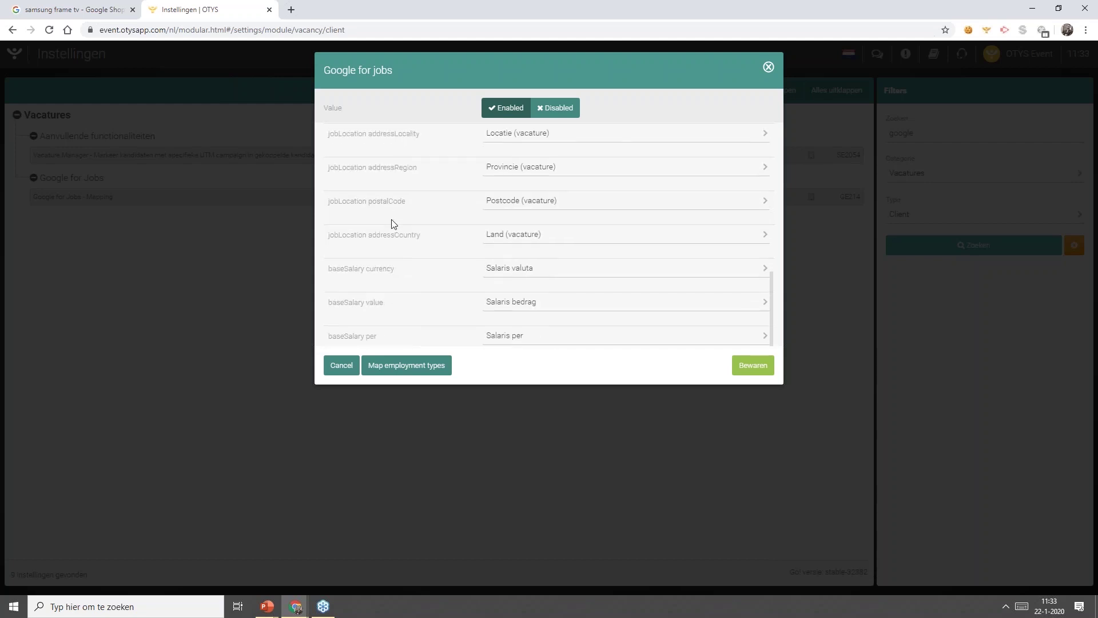
{"action": "scroll", "coordinate": [392, 237], "scroll_direction": "up", "scroll_amount": 7}
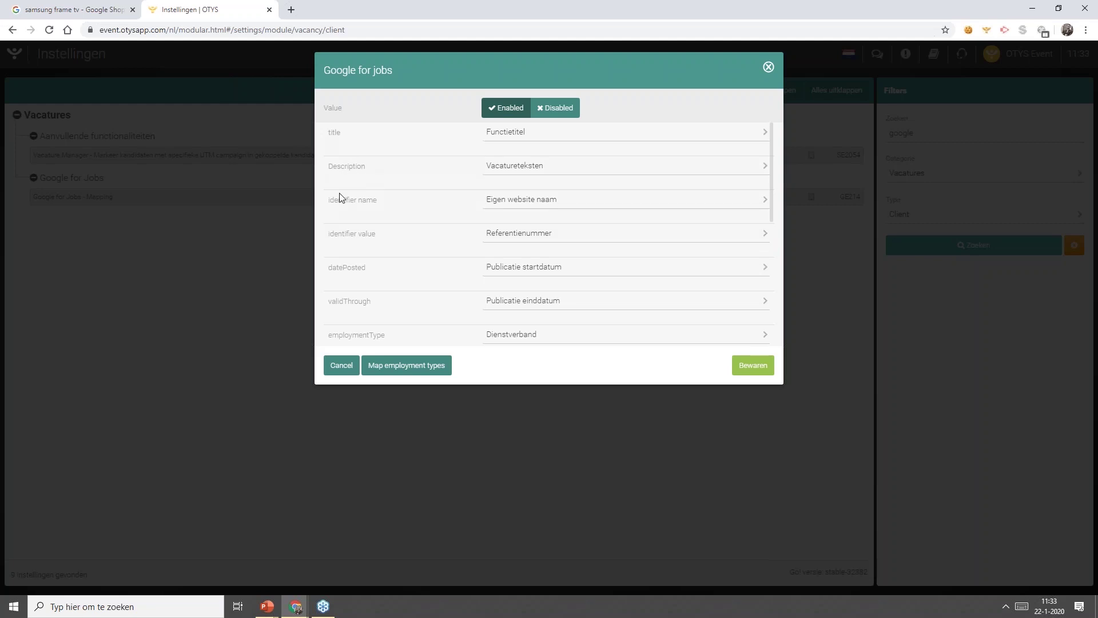
{"action": "scroll", "coordinate": [385, 225], "scroll_direction": "down", "scroll_amount": 5}
{"action": "scroll", "coordinate": [375, 233], "scroll_direction": "up", "scroll_amount": 5}
{"action": "scroll", "coordinate": [617, 306], "scroll_direction": "down", "scroll_amount": 2}
{"action": "scroll", "coordinate": [616, 306], "scroll_direction": "down", "scroll_amount": 6}
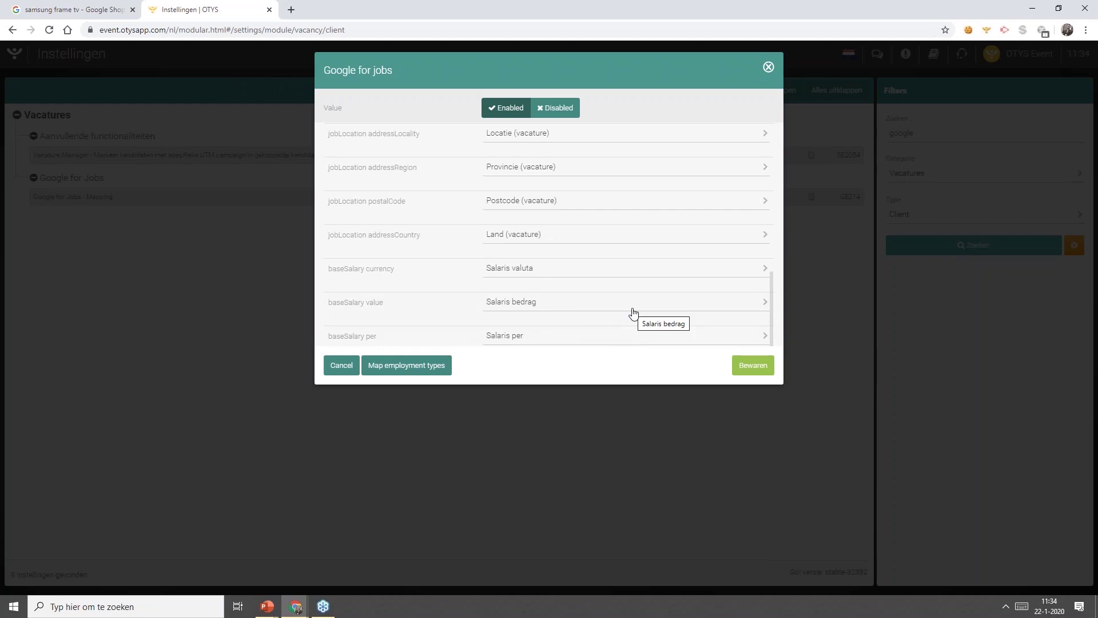
{"action": "scroll", "coordinate": [632, 312], "scroll_direction": "up", "scroll_amount": 10}
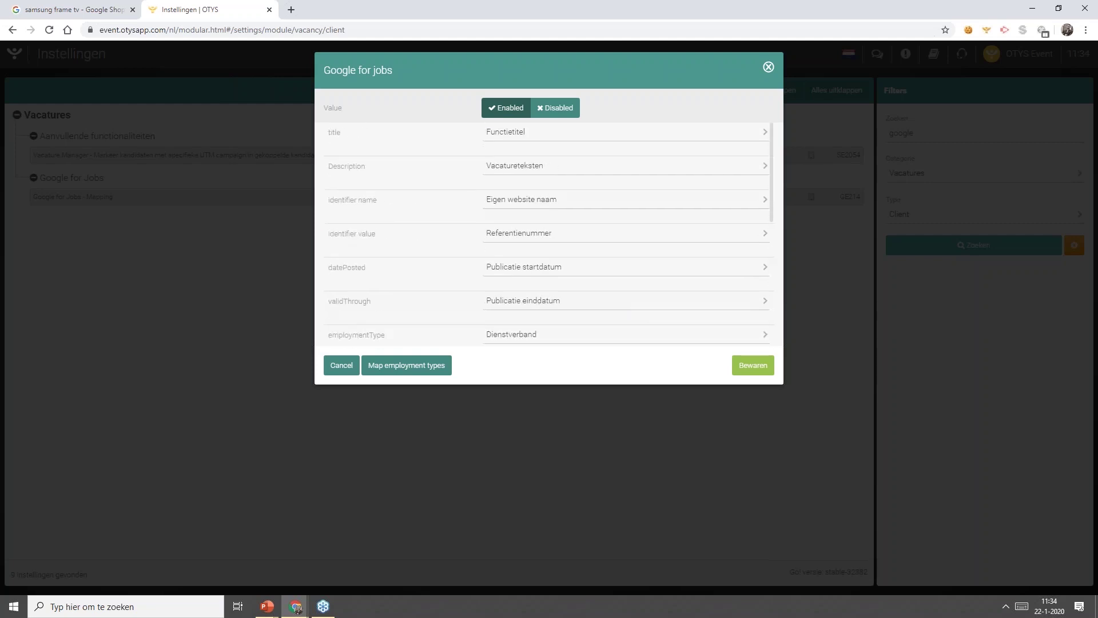
{"action": "scroll", "coordinate": [581, 177], "scroll_direction": "down", "scroll_amount": 2}
{"action": "scroll", "coordinate": [581, 182], "scroll_direction": "down", "scroll_amount": 4}
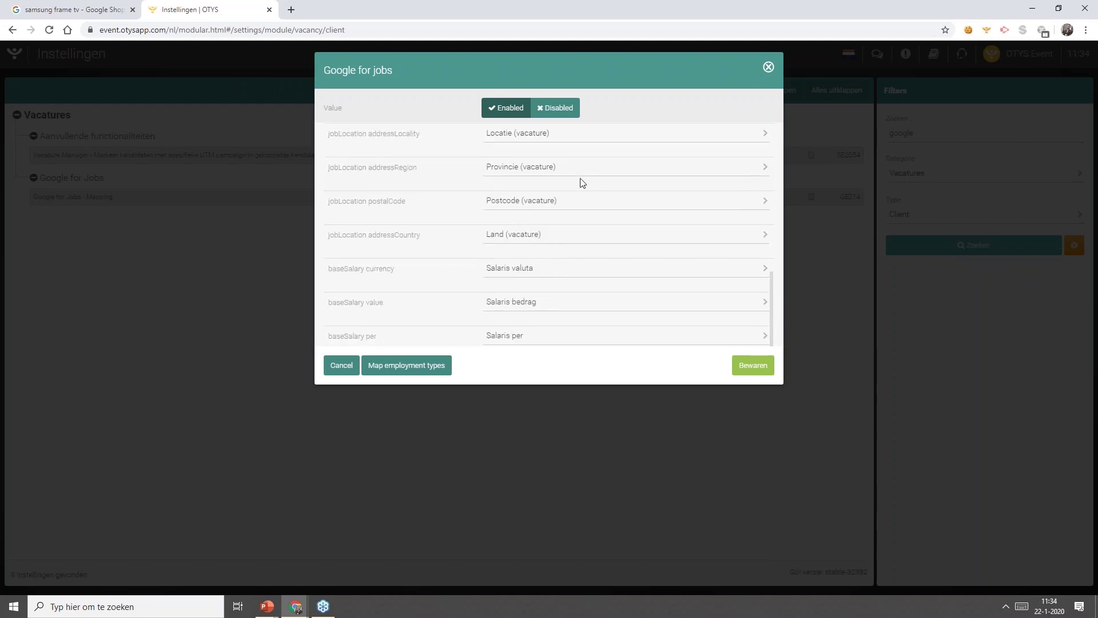
{"action": "scroll", "coordinate": [583, 184], "scroll_direction": "up", "scroll_amount": 8}
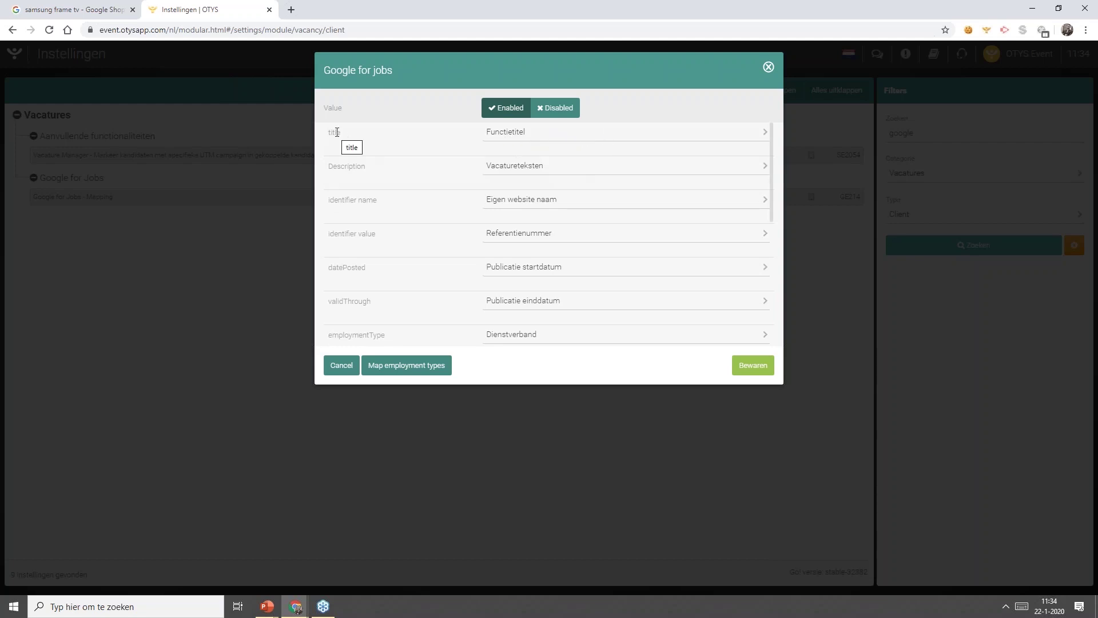
Check which source fields can be chosen for the title and identifier name mappings.
{"action": "left_click", "coordinate": [542, 133]}
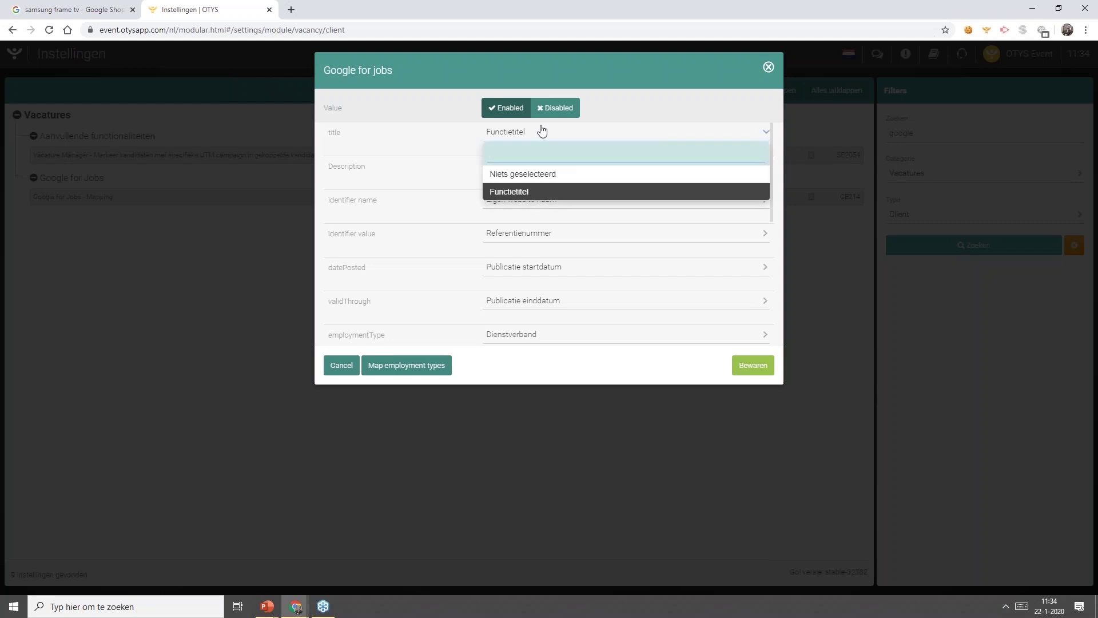
{"action": "left_click", "coordinate": [542, 132]}
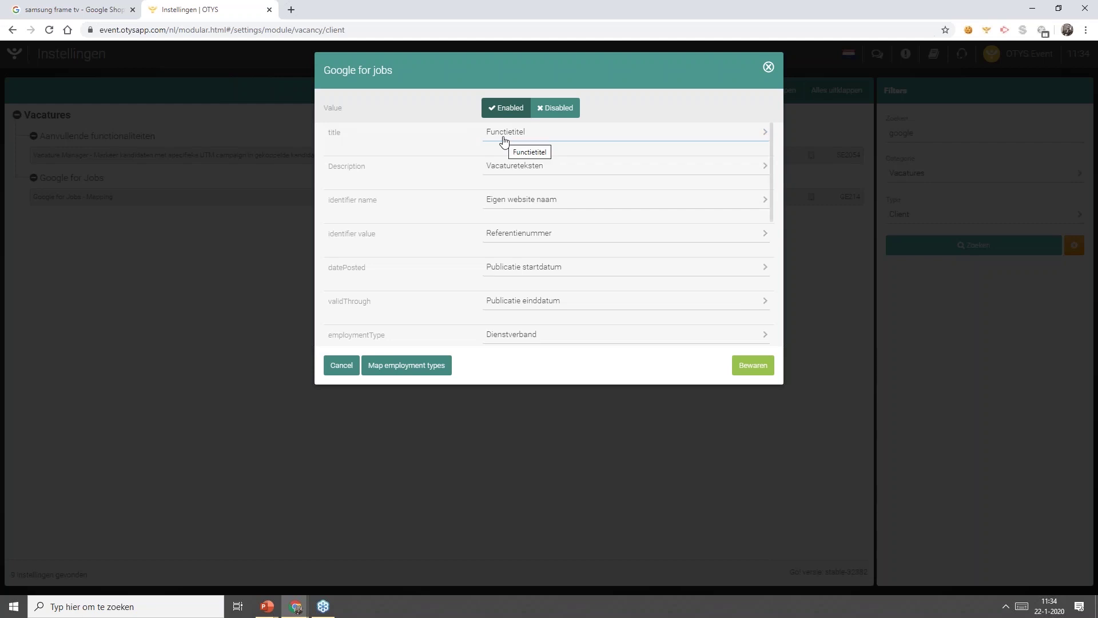
{"action": "left_click", "coordinate": [552, 141]}
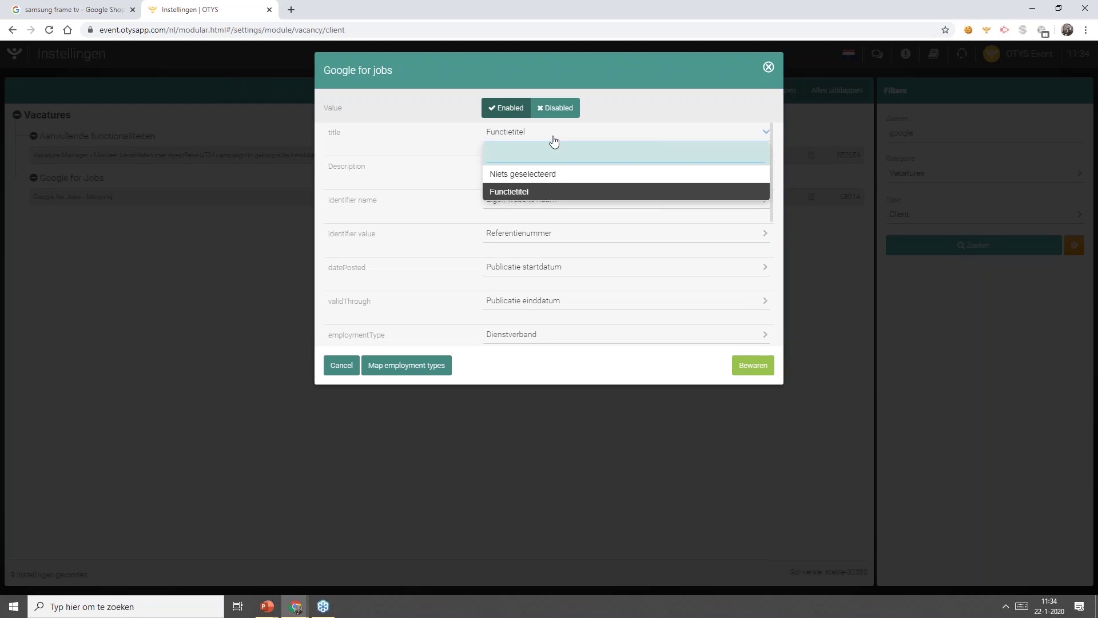
{"action": "left_click", "coordinate": [553, 141]}
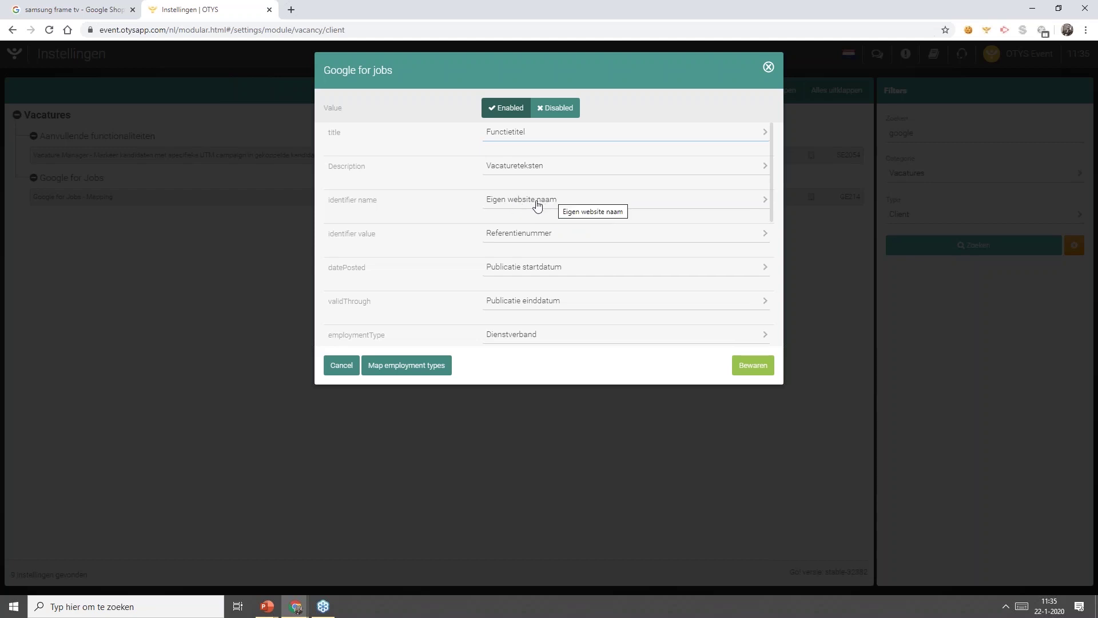
{"action": "left_click", "coordinate": [589, 204]}
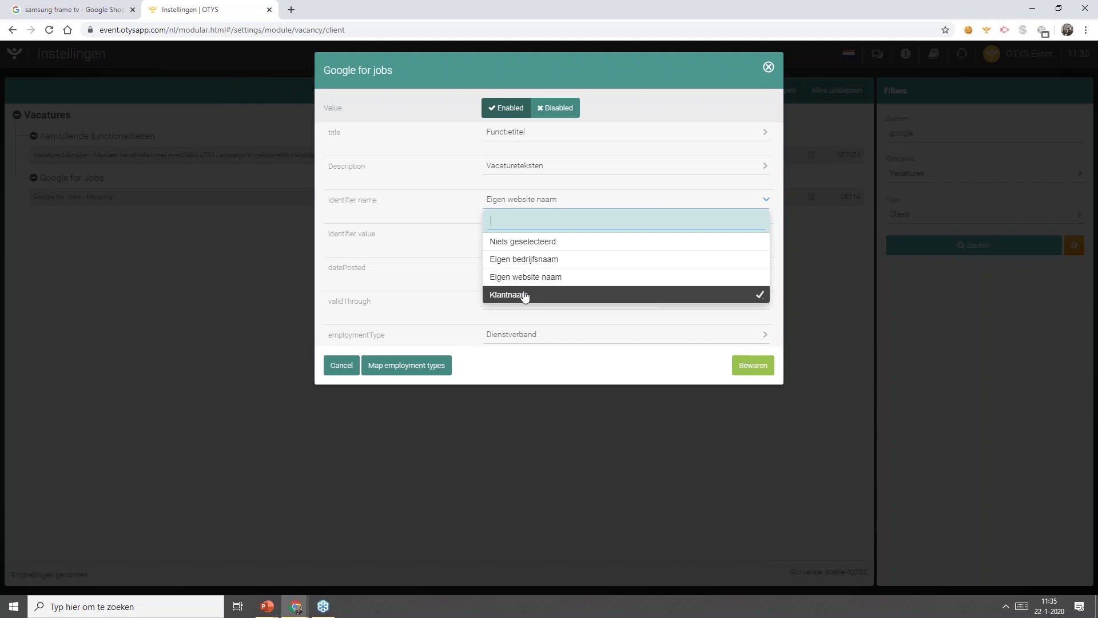
{"action": "left_click", "coordinate": [556, 209]}
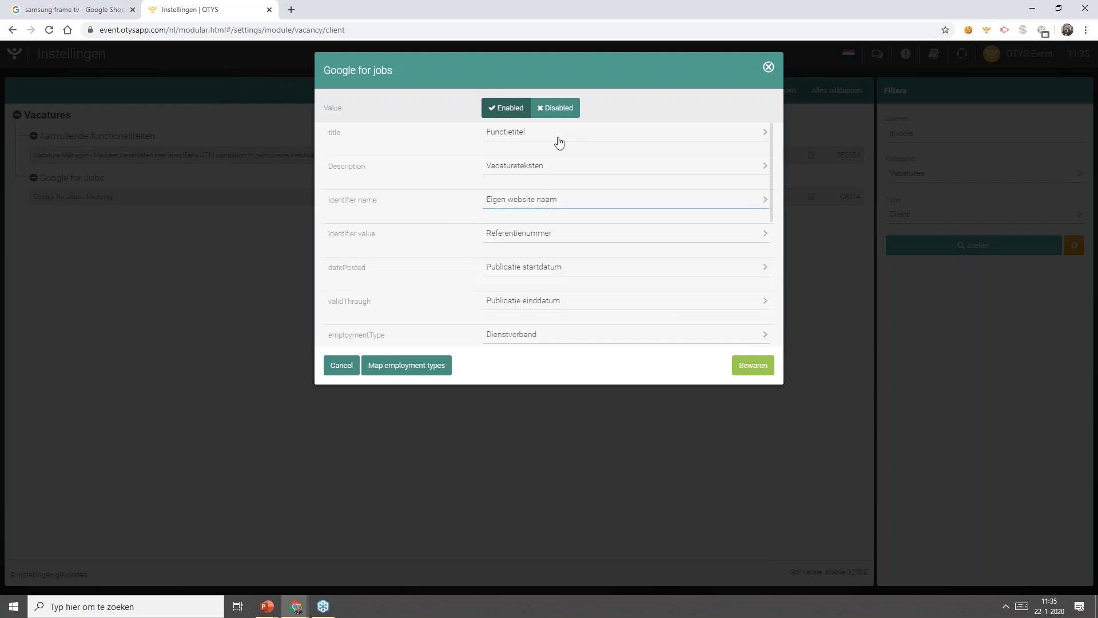
Check the source options for datePosted and review the remaining field mappings down to baseSalary per.
{"action": "scroll", "coordinate": [553, 224], "scroll_direction": "down", "scroll_amount": 2}
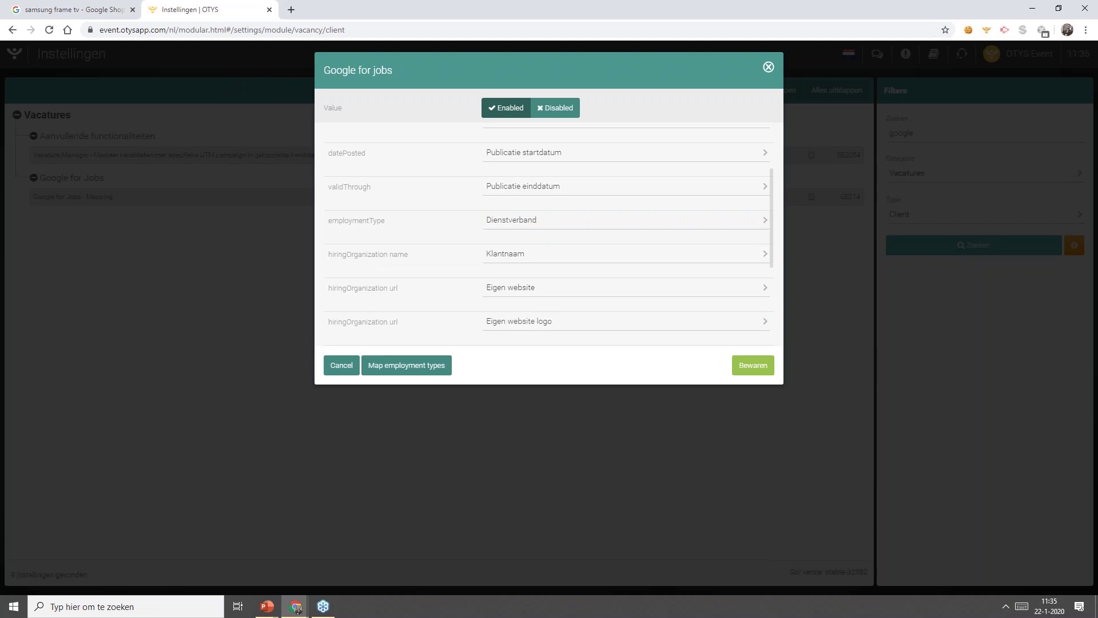
{"action": "scroll", "coordinate": [554, 222], "scroll_direction": "up", "scroll_amount": 2}
{"action": "left_click", "coordinate": [533, 270]}
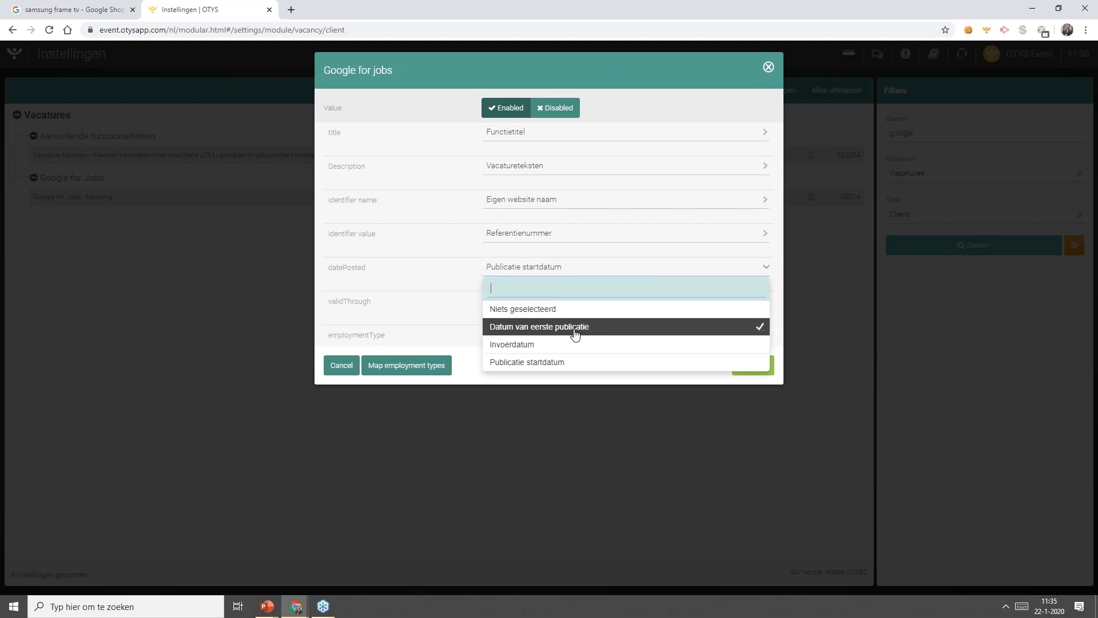
{"action": "left_click", "coordinate": [571, 267]}
{"action": "scroll", "coordinate": [556, 239], "scroll_direction": "down", "scroll_amount": 2}
{"action": "scroll", "coordinate": [557, 245], "scroll_direction": "down", "scroll_amount": 3}
{"action": "scroll", "coordinate": [558, 245], "scroll_direction": "down", "scroll_amount": 1}
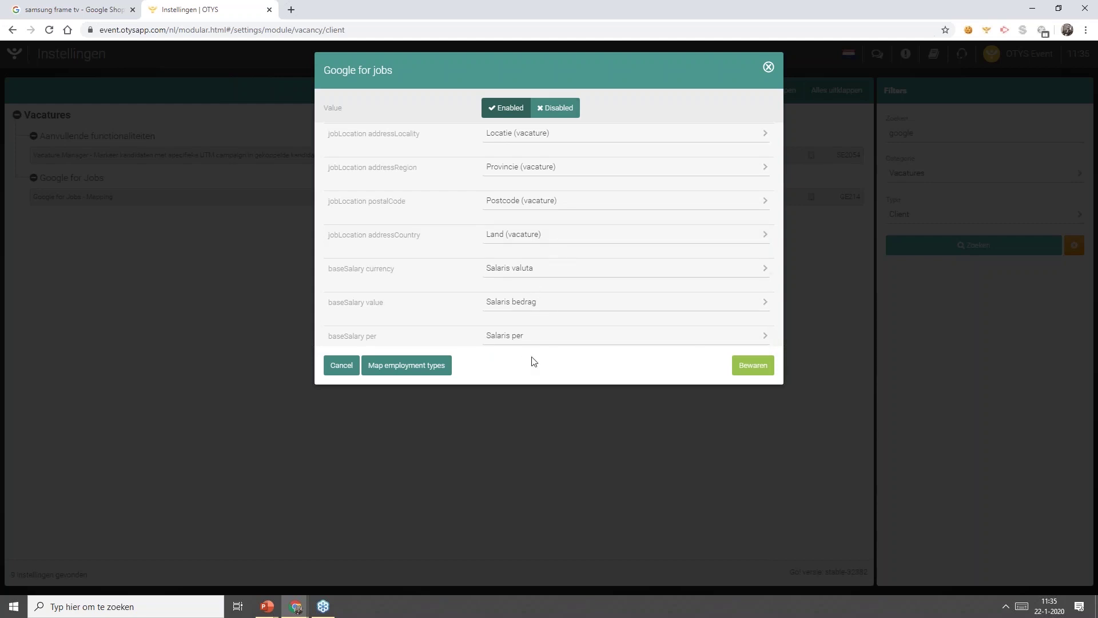
{"action": "scroll", "coordinate": [527, 343], "scroll_direction": "up", "scroll_amount": 6}
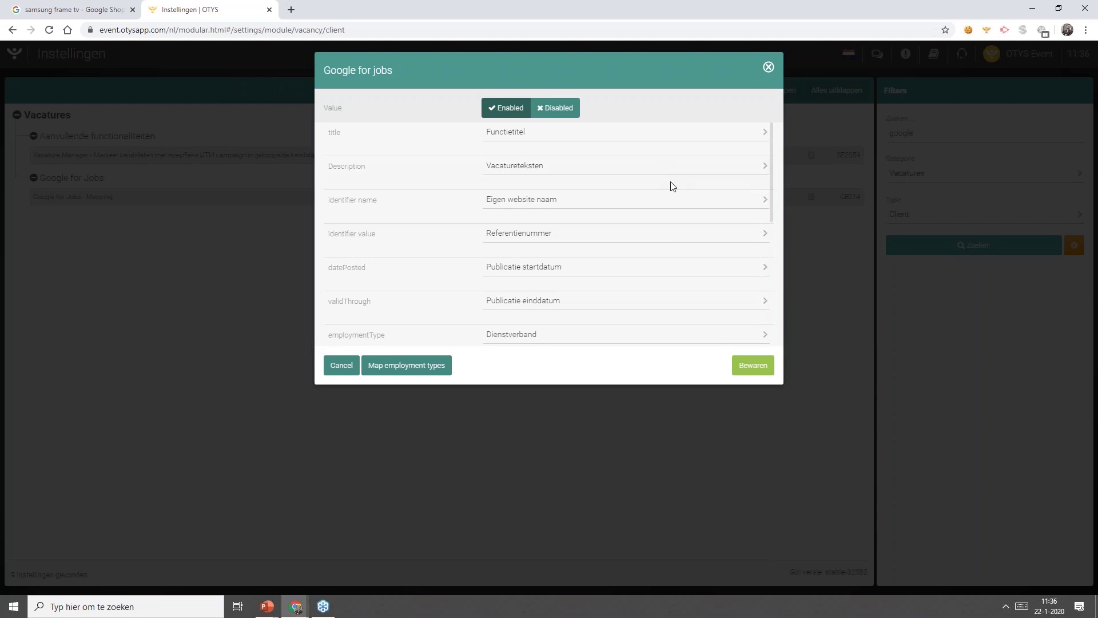
Check which source fields can be chosen for the employmentType mapping.
{"action": "scroll", "coordinate": [630, 176], "scroll_direction": "down", "scroll_amount": 2}
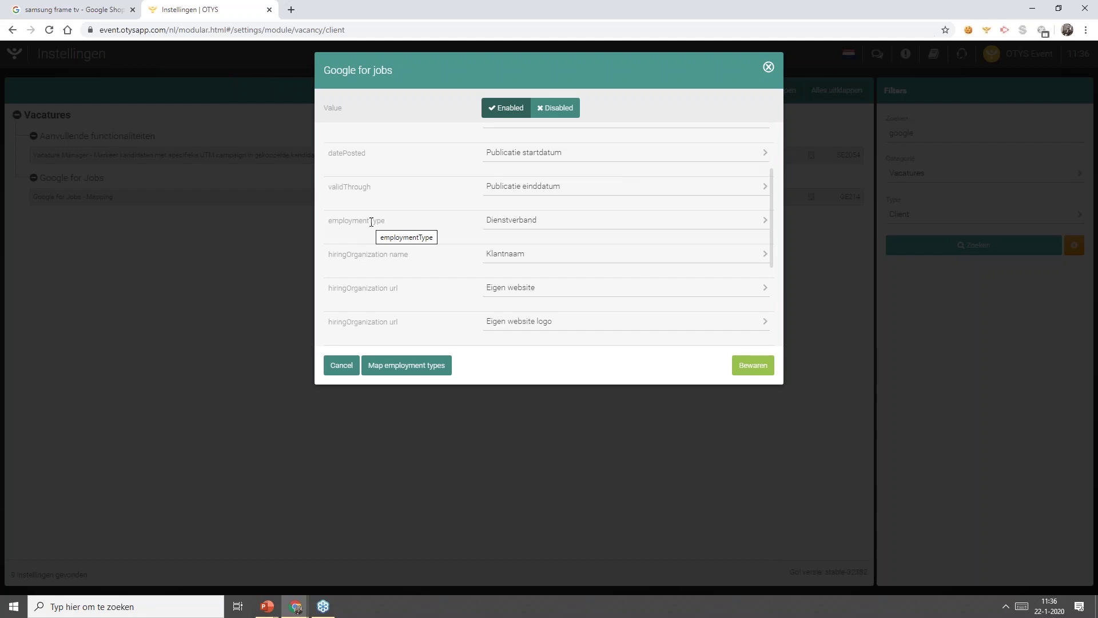
{"action": "left_click", "coordinate": [560, 222]}
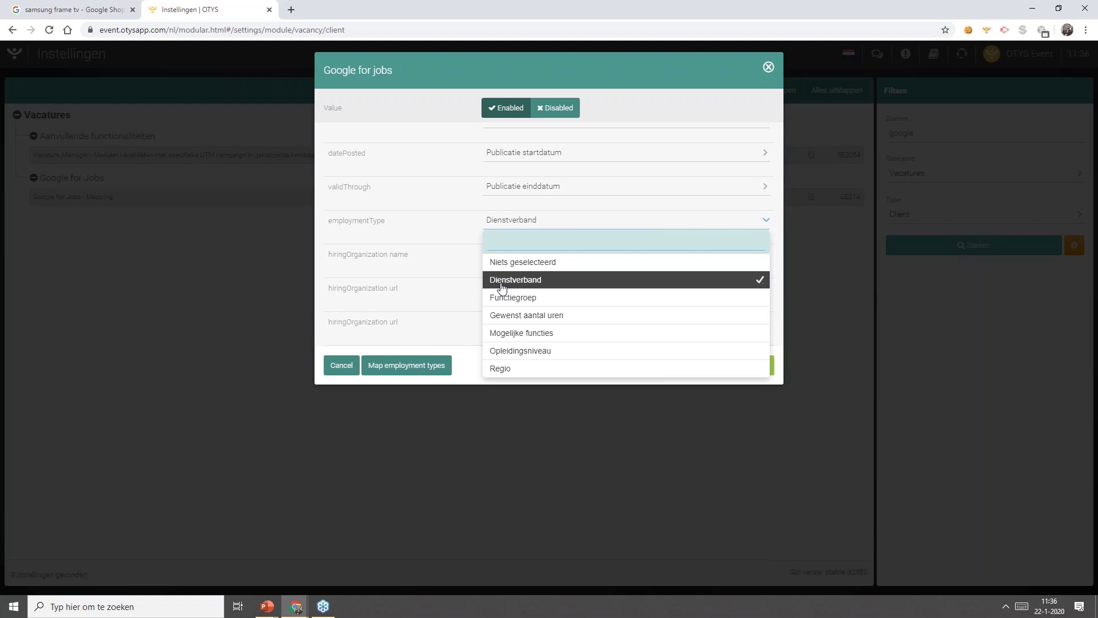
{"action": "left_click", "coordinate": [545, 223]}
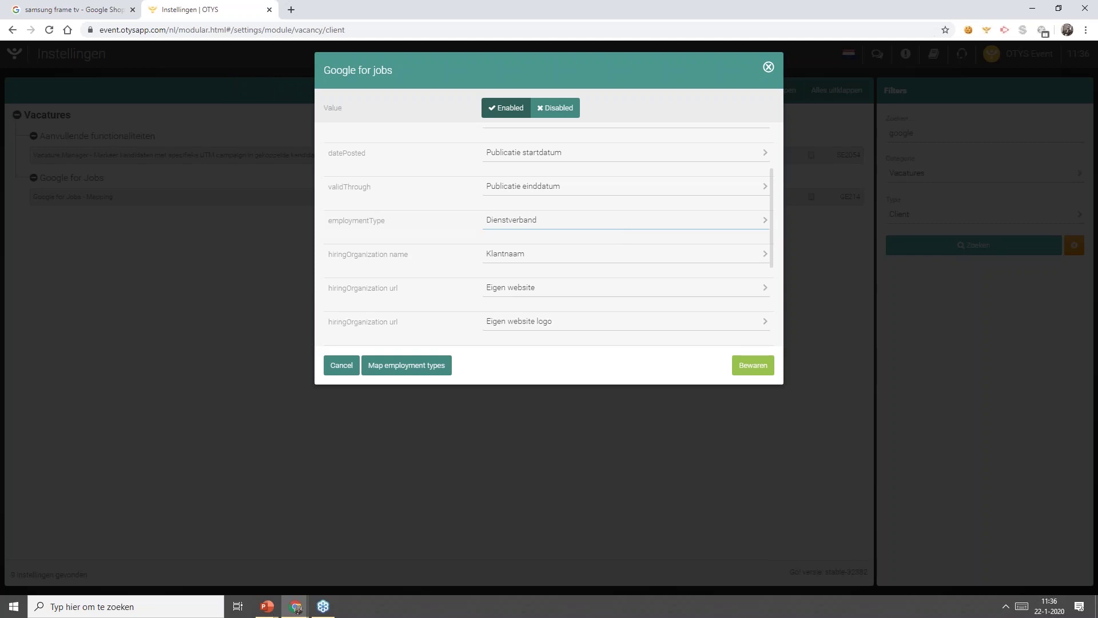
Open the employment type mapping and inspect the values available for Uitzenden, Detachering and Vast.
{"action": "left_click", "coordinate": [414, 373]}
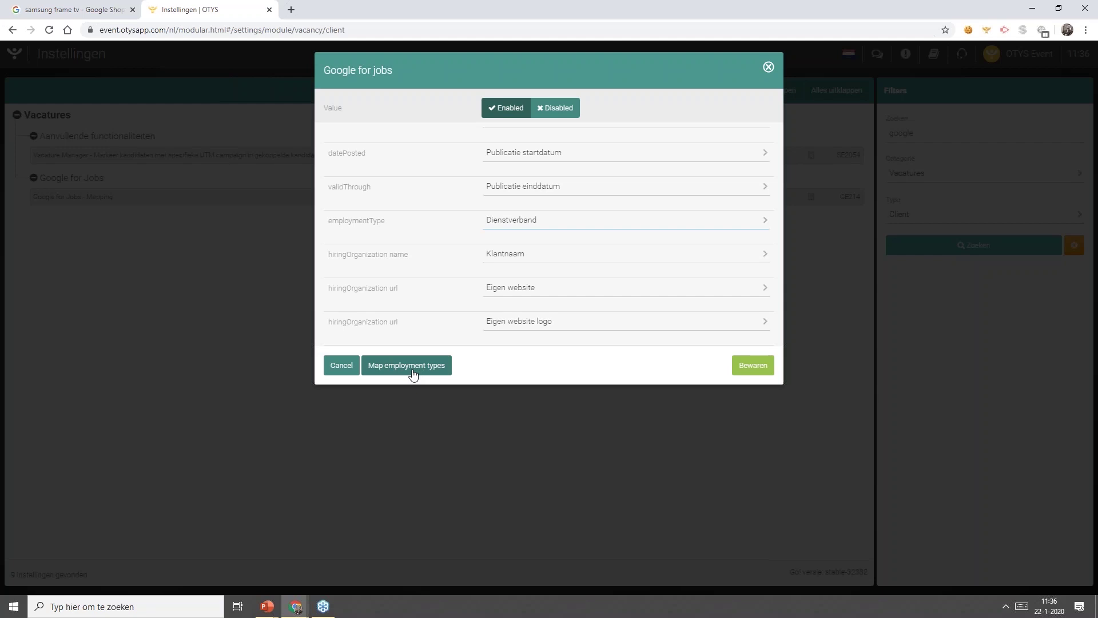
{"action": "left_click", "coordinate": [413, 373]}
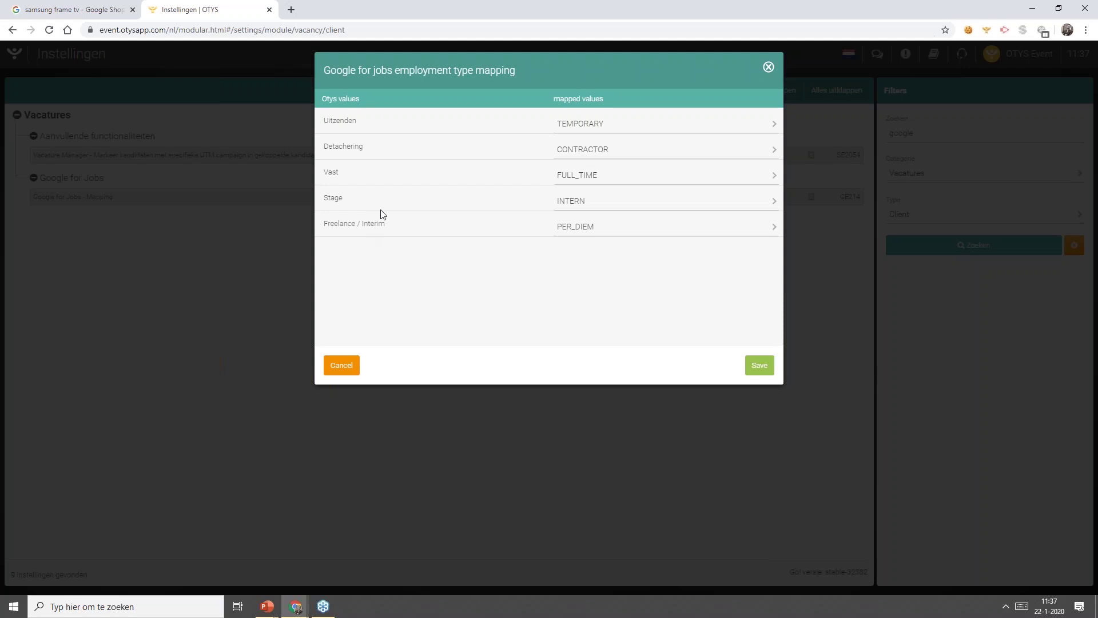
{"action": "left_click", "coordinate": [600, 133]}
{"action": "left_click", "coordinate": [600, 133]}
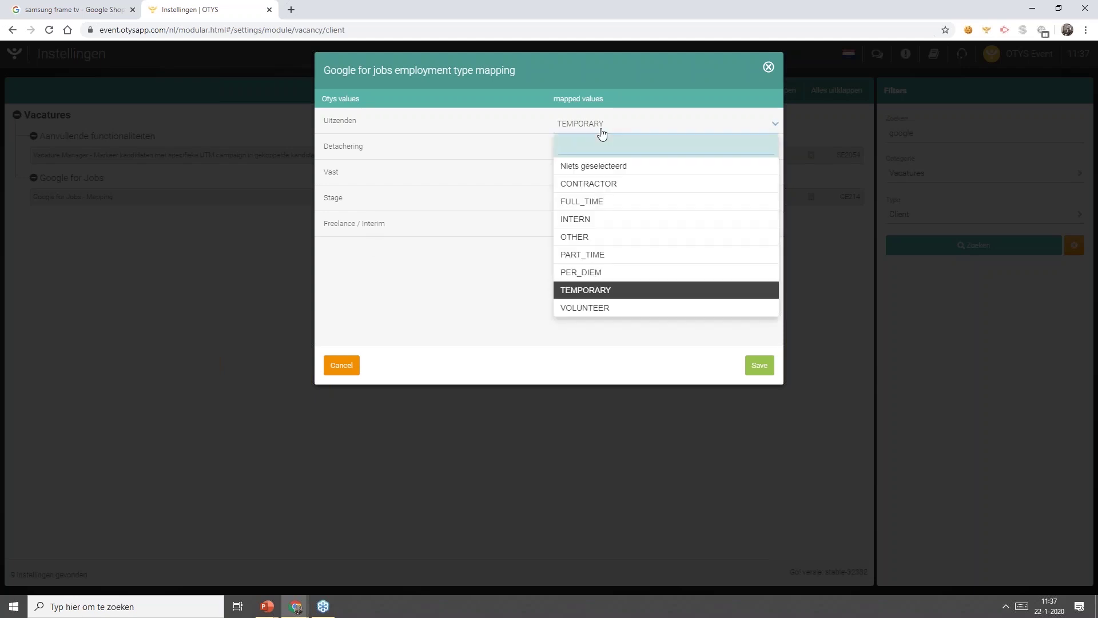
{"action": "left_click", "coordinate": [599, 132]}
{"action": "left_click", "coordinate": [594, 154]}
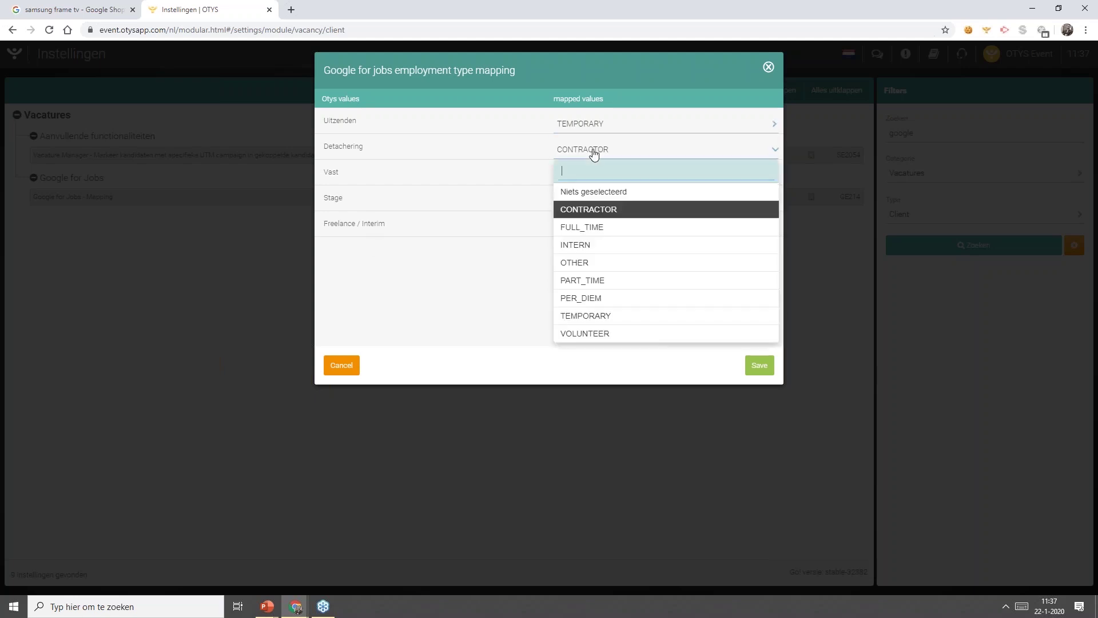
{"action": "left_click", "coordinate": [595, 155]}
{"action": "left_click", "coordinate": [588, 176]}
{"action": "left_click", "coordinate": [588, 176]}
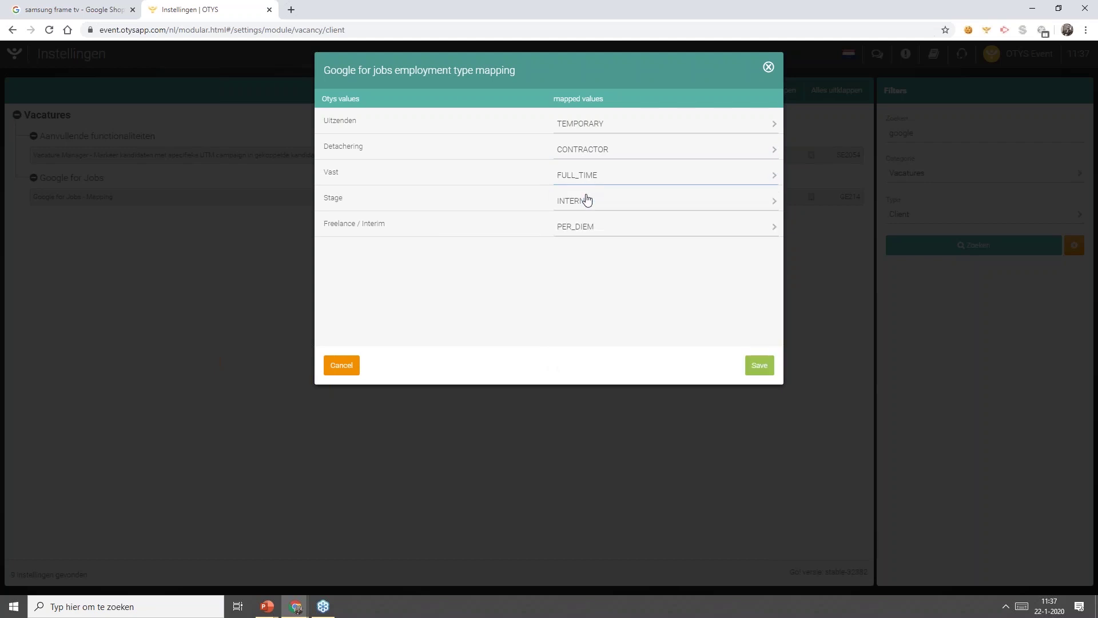
Inspect the values available for the Freelance / Interim employment type and close the employment type mapping without saving.
{"action": "left_click", "coordinate": [592, 226]}
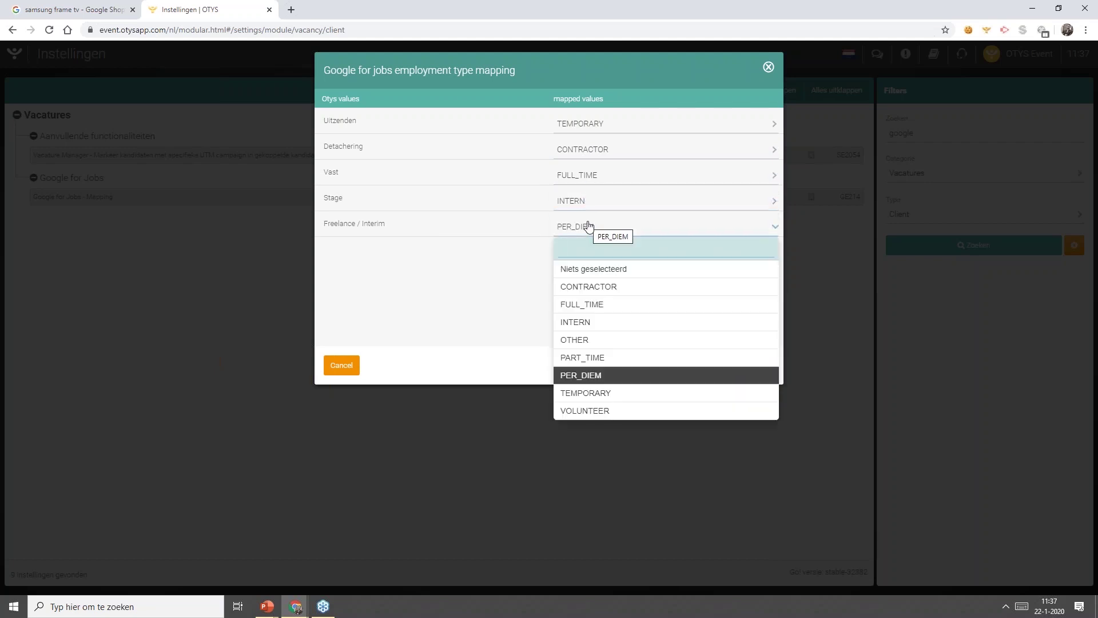
{"action": "left_click", "coordinate": [592, 230]}
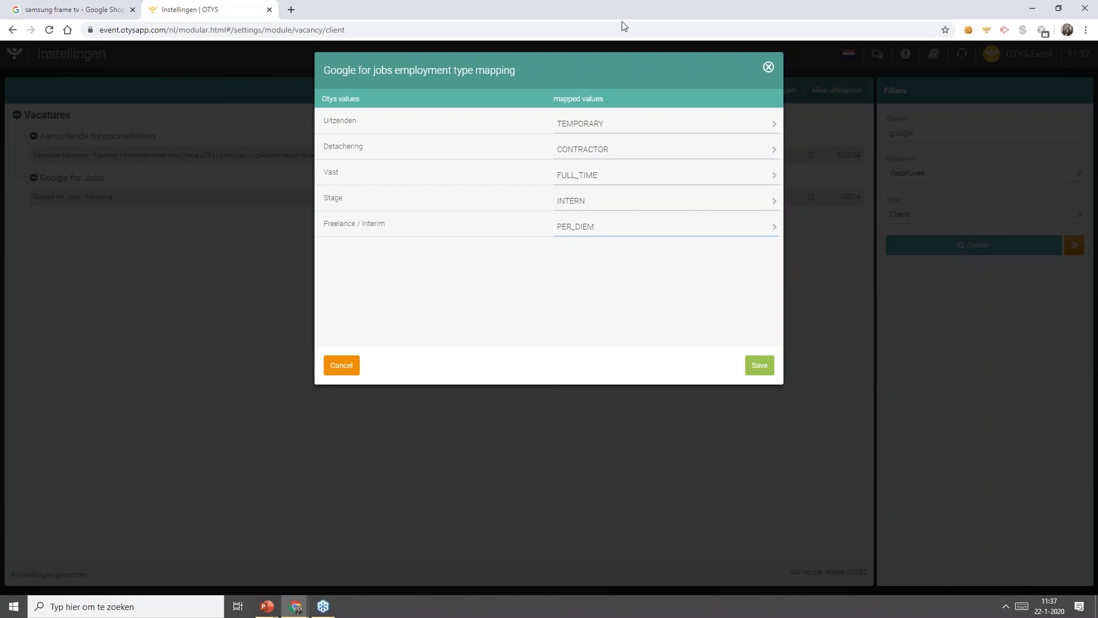
{"action": "left_click", "coordinate": [590, 231]}
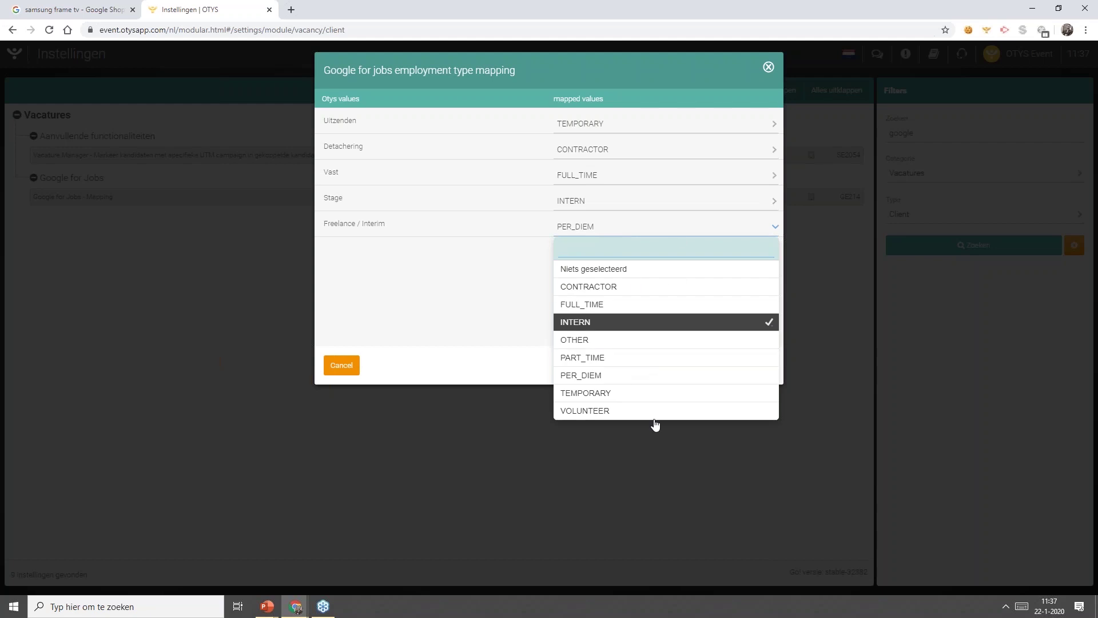
{"action": "left_click", "coordinate": [447, 368]}
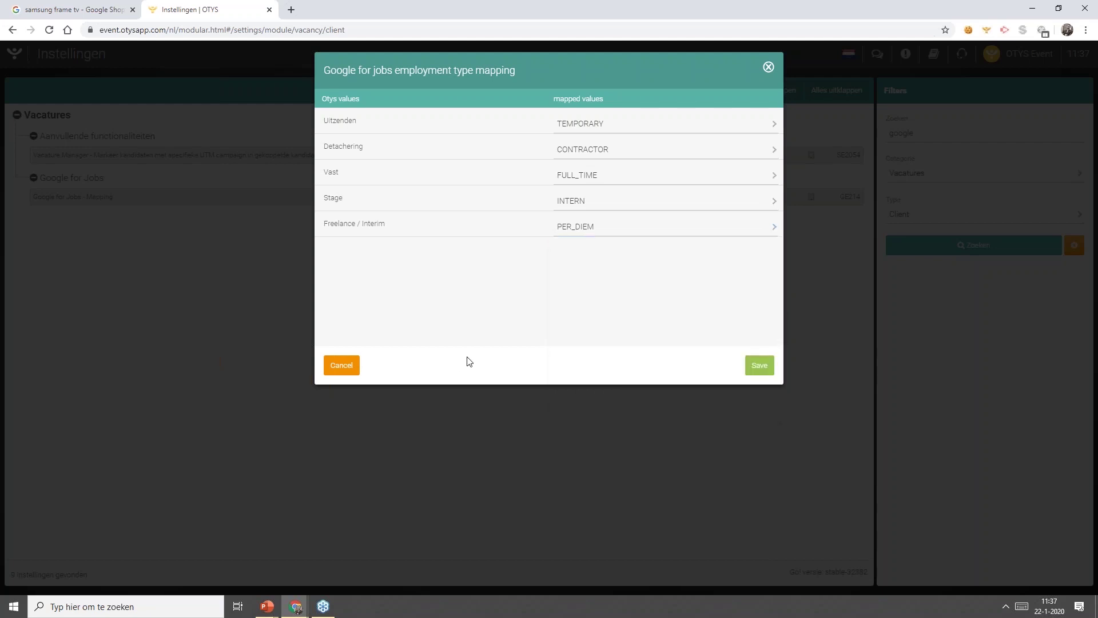
{"action": "left_click", "coordinate": [770, 68]}
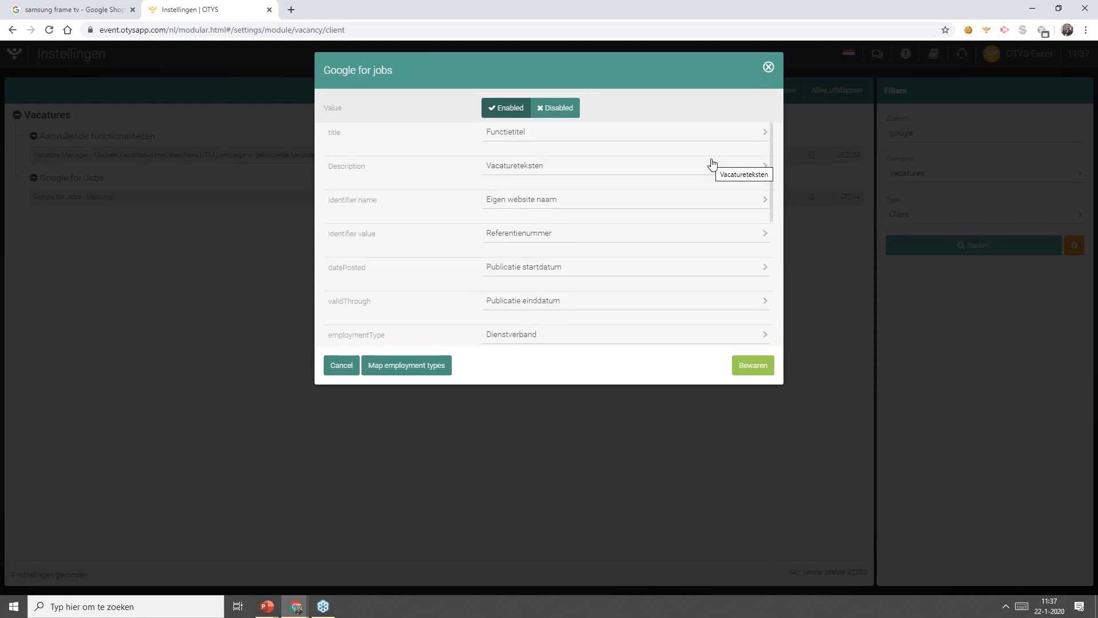
Review the Google for Jobs field mappings from title through the hiringOrganization and jobLocation fields.
{"action": "scroll", "coordinate": [715, 163], "scroll_direction": "down", "scroll_amount": 2}
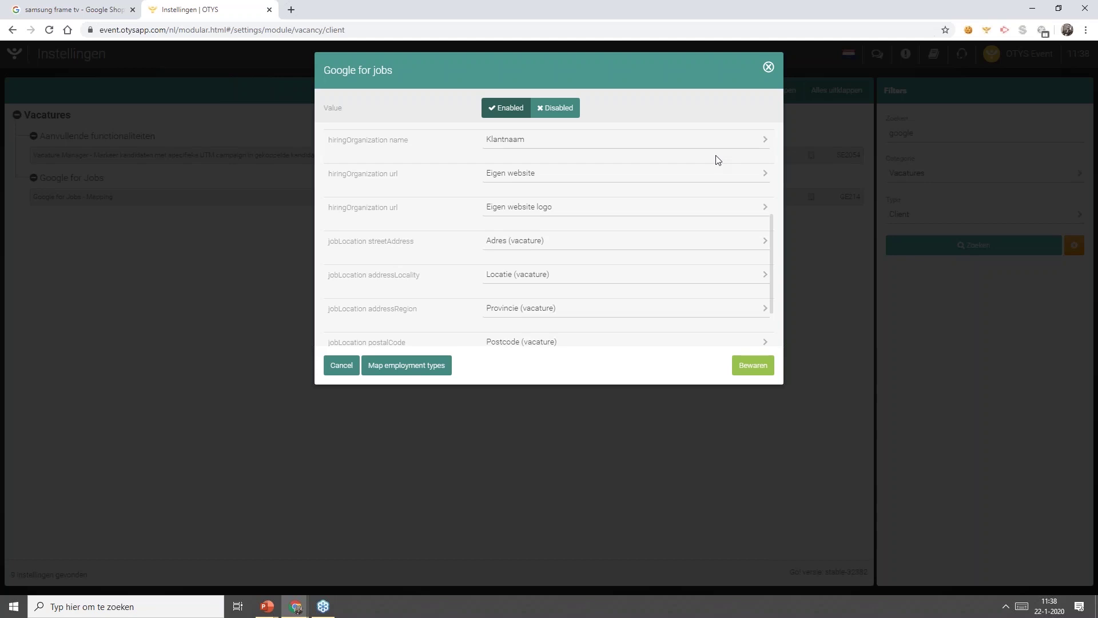
{"action": "scroll", "coordinate": [721, 160], "scroll_direction": "up", "scroll_amount": 3}
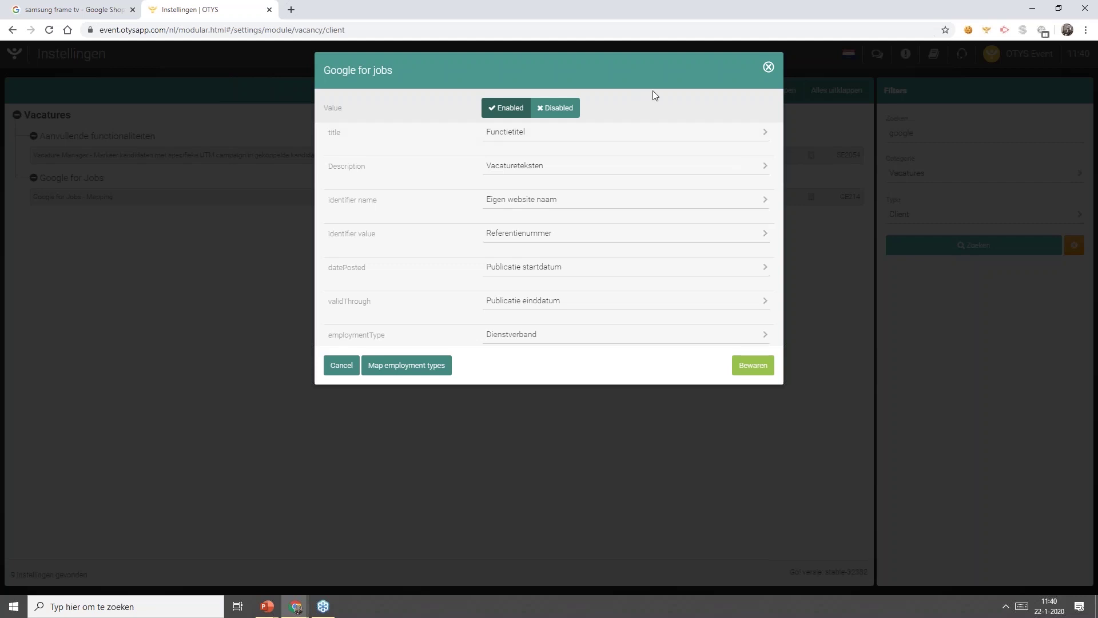
{"action": "scroll", "coordinate": [433, 216], "scroll_direction": "down", "scroll_amount": 5}
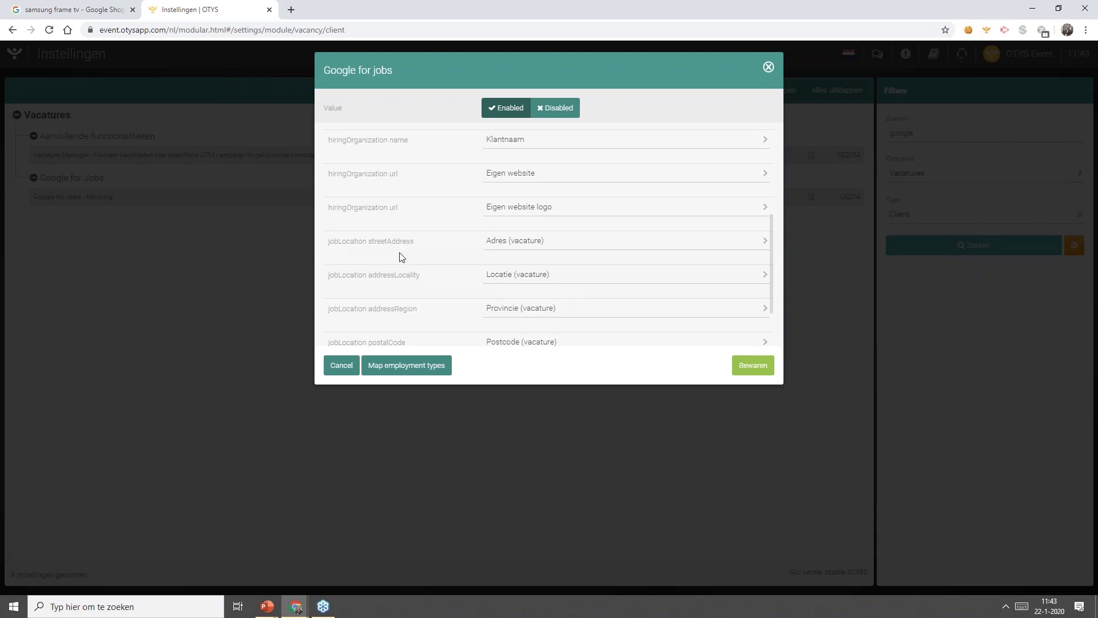
{"action": "scroll", "coordinate": [406, 256], "scroll_direction": "down", "scroll_amount": 3}
{"action": "scroll", "coordinate": [416, 249], "scroll_direction": "up", "scroll_amount": 10}
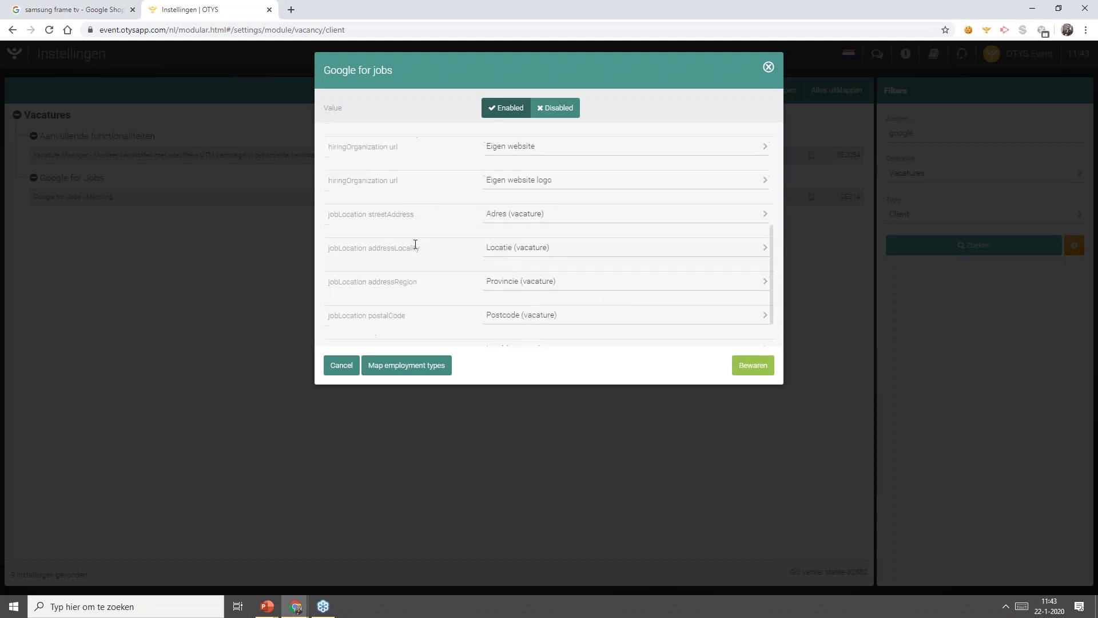
{"action": "scroll", "coordinate": [415, 246], "scroll_direction": "down", "scroll_amount": 4}
{"action": "scroll", "coordinate": [416, 246], "scroll_direction": "up", "scroll_amount": 5}
{"action": "scroll", "coordinate": [418, 246], "scroll_direction": "down", "scroll_amount": 2}
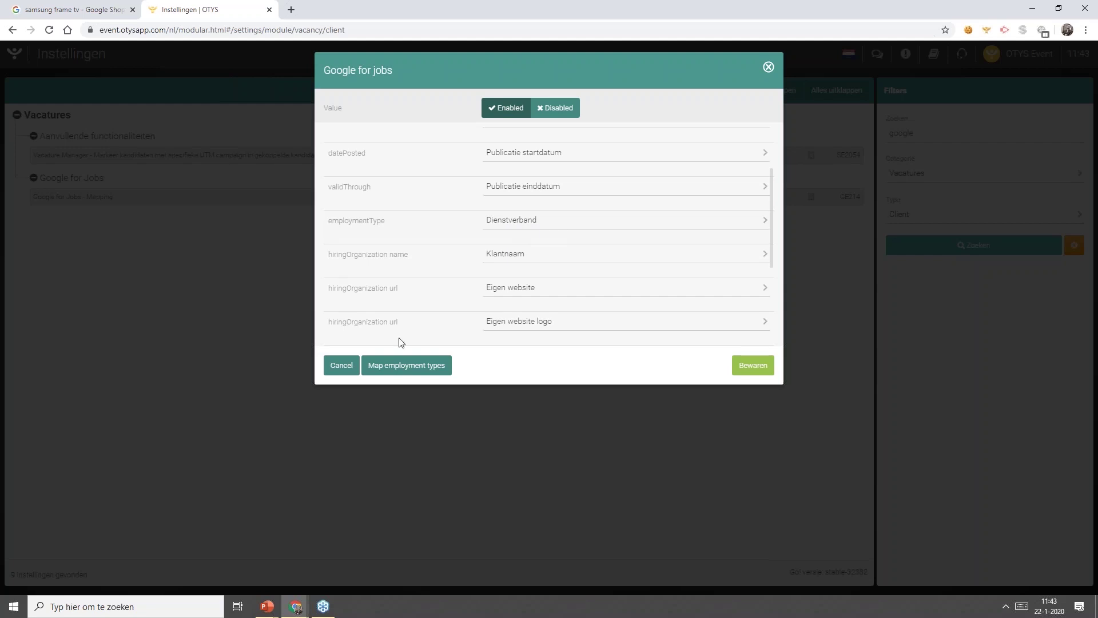
Review the employment type mapping once more, cancel it, and return to the start of the field mappings.
{"action": "left_click", "coordinate": [414, 370]}
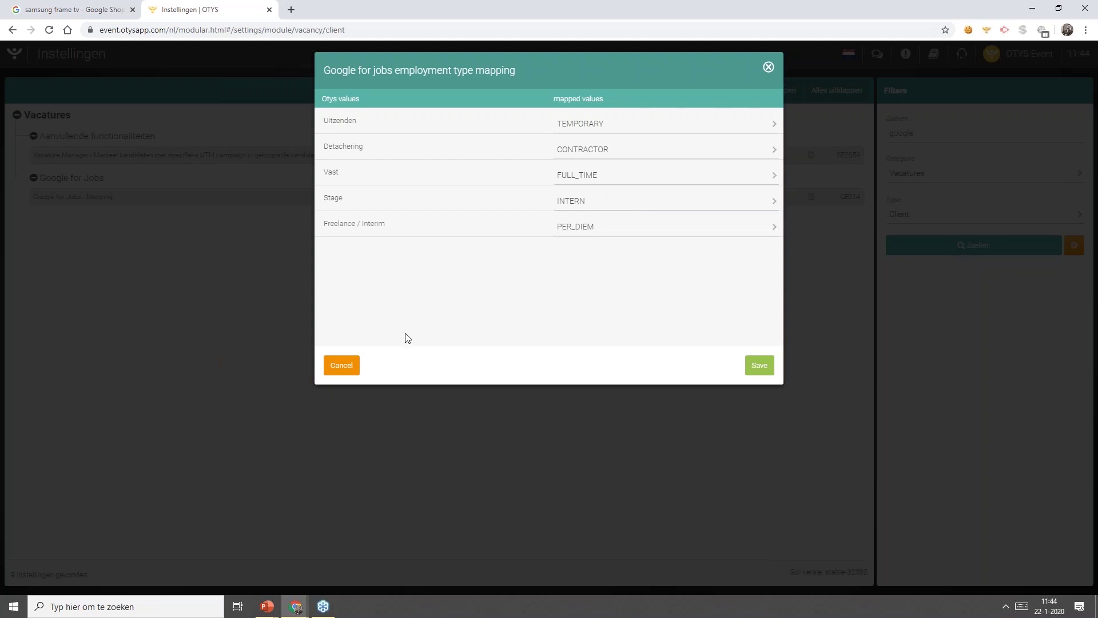
{"action": "left_click", "coordinate": [342, 366]}
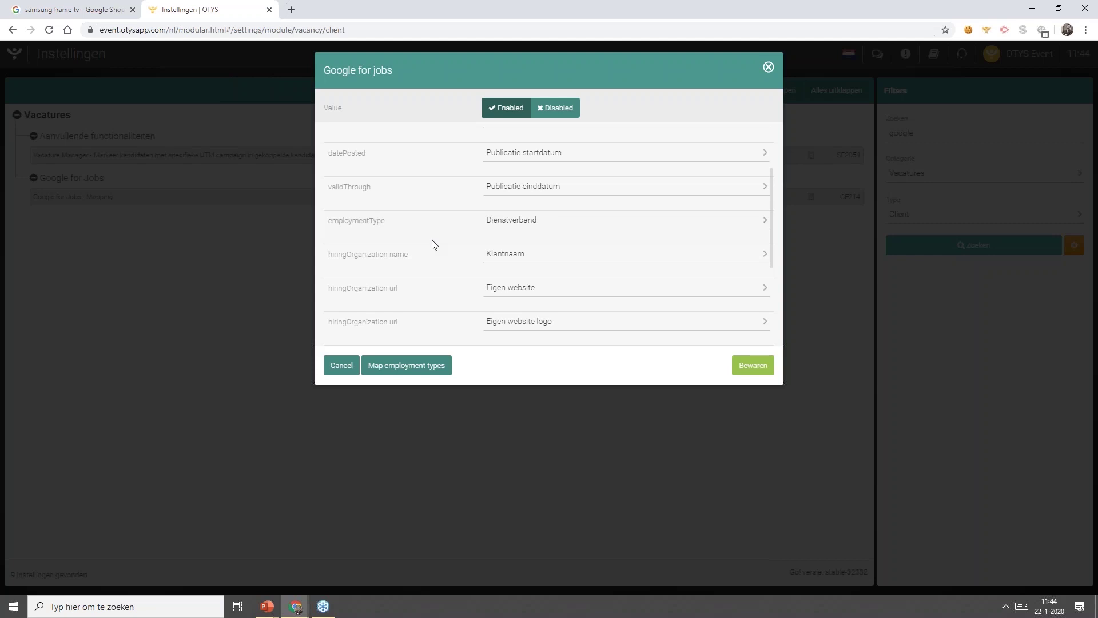
{"action": "scroll", "coordinate": [426, 244], "scroll_direction": "up", "scroll_amount": 2}
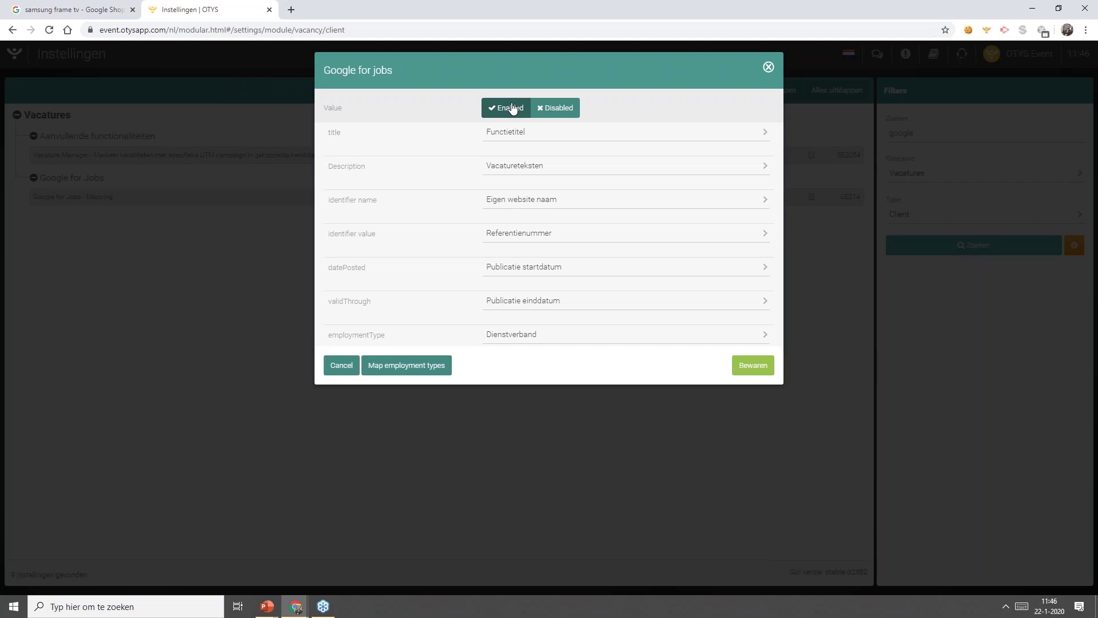
Switch to the presentation and advance to the Gebruik slide.
{"action": "key", "text": "alt+Tab"}
{"action": "key", "text": "Right"}
{"action": "key", "text": "Right"}
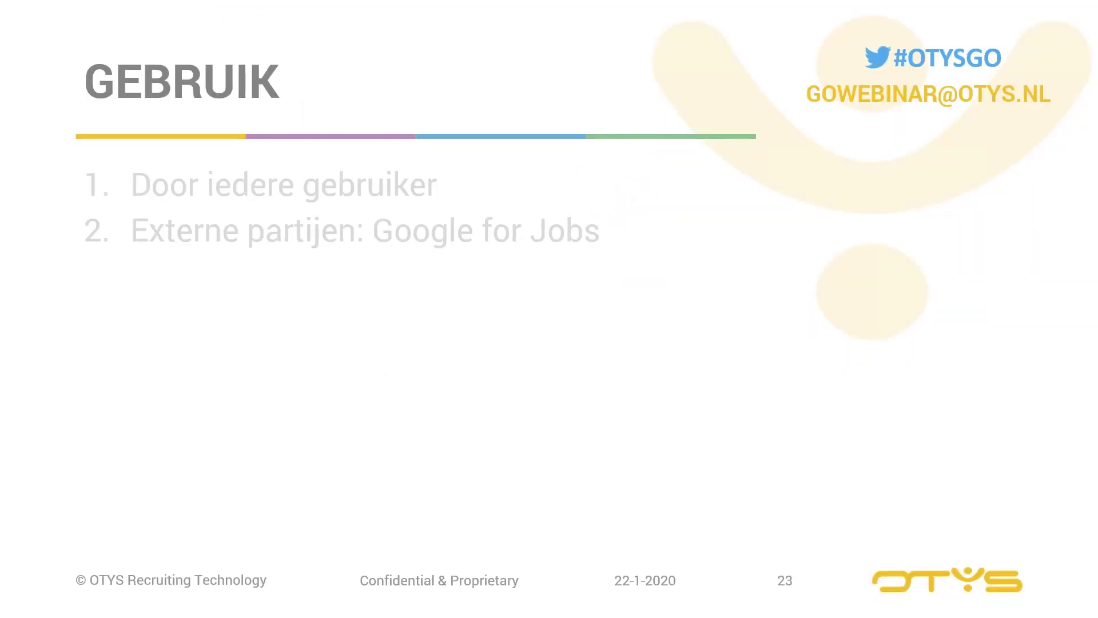
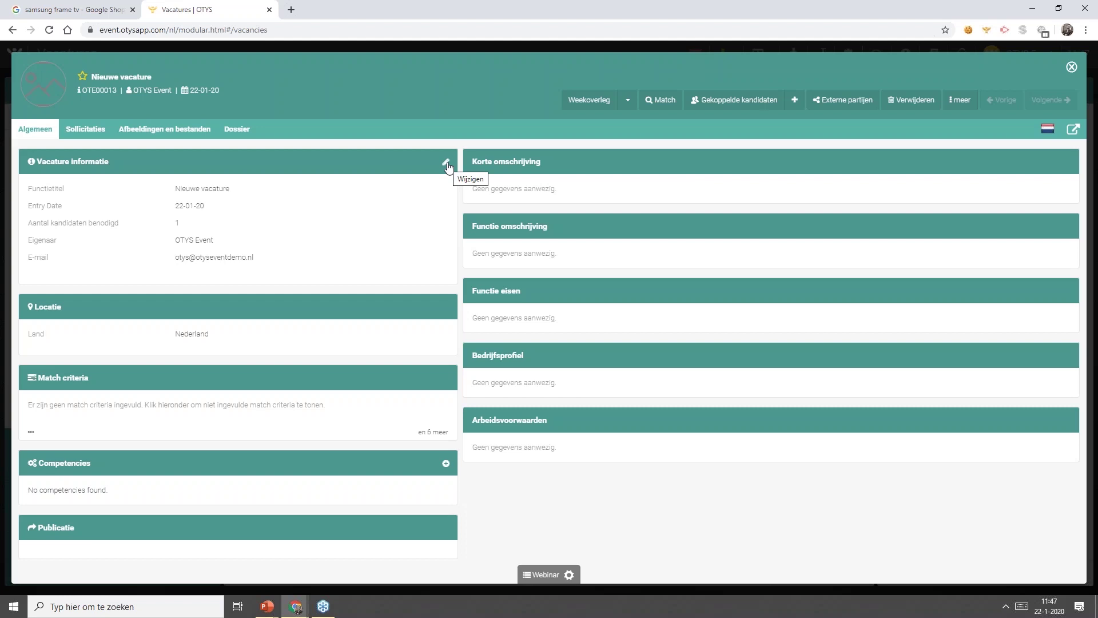
Edit the new vacancy's information and set its Functietitel to Product Manager.
{"action": "left_click", "coordinate": [446, 165]}
{"action": "key", "text": "ctrl+a"}
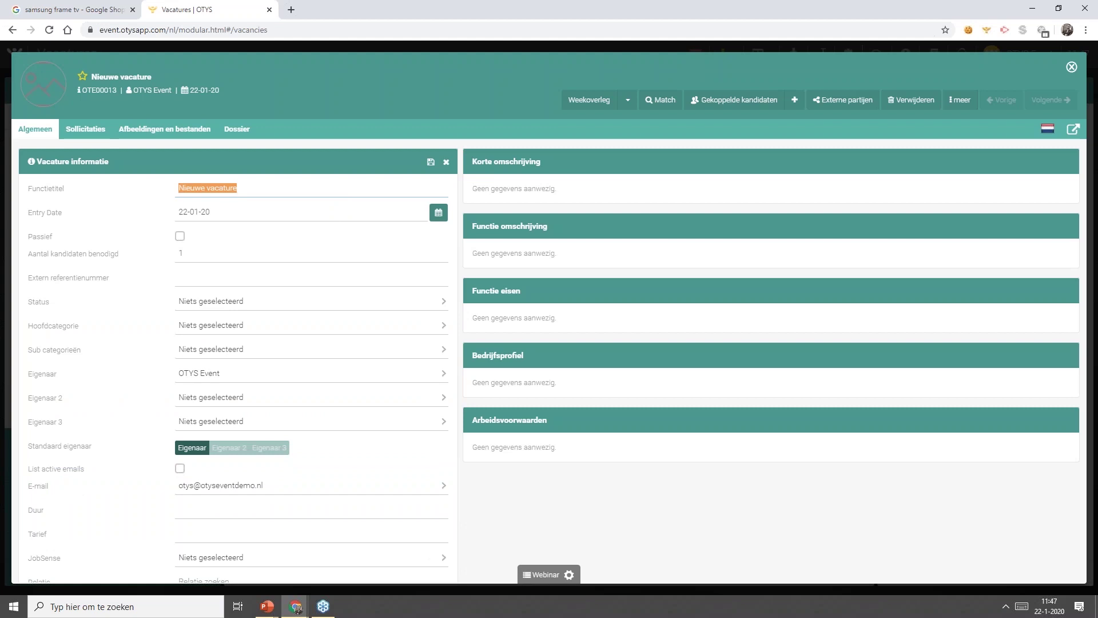
{"action": "type", "text": "Product Manager"}
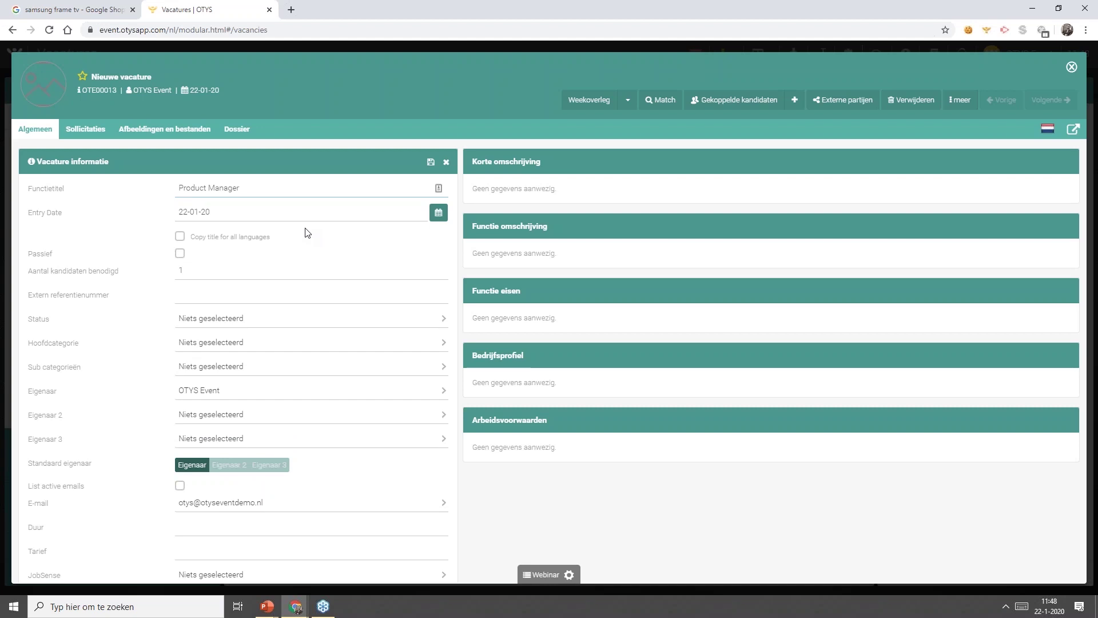
Set the vacancy's salary currency to EUR, value to 2000 and period to MONTH, and save the vacancy information.
{"action": "scroll", "coordinate": [307, 233], "scroll_direction": "down", "scroll_amount": 6}
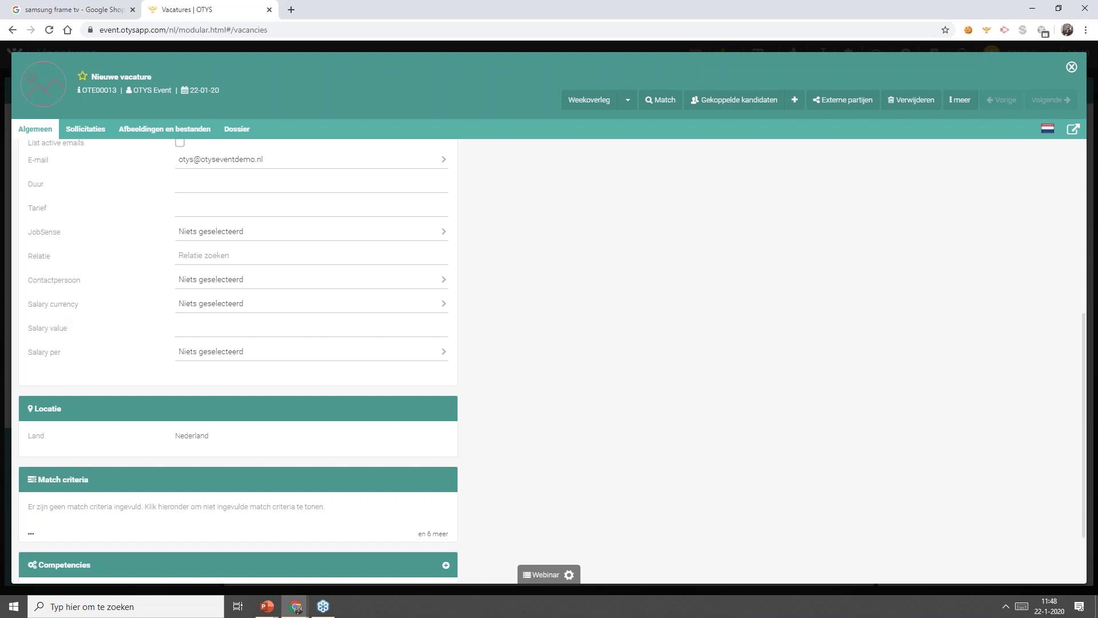
{"action": "left_click", "coordinate": [196, 305]}
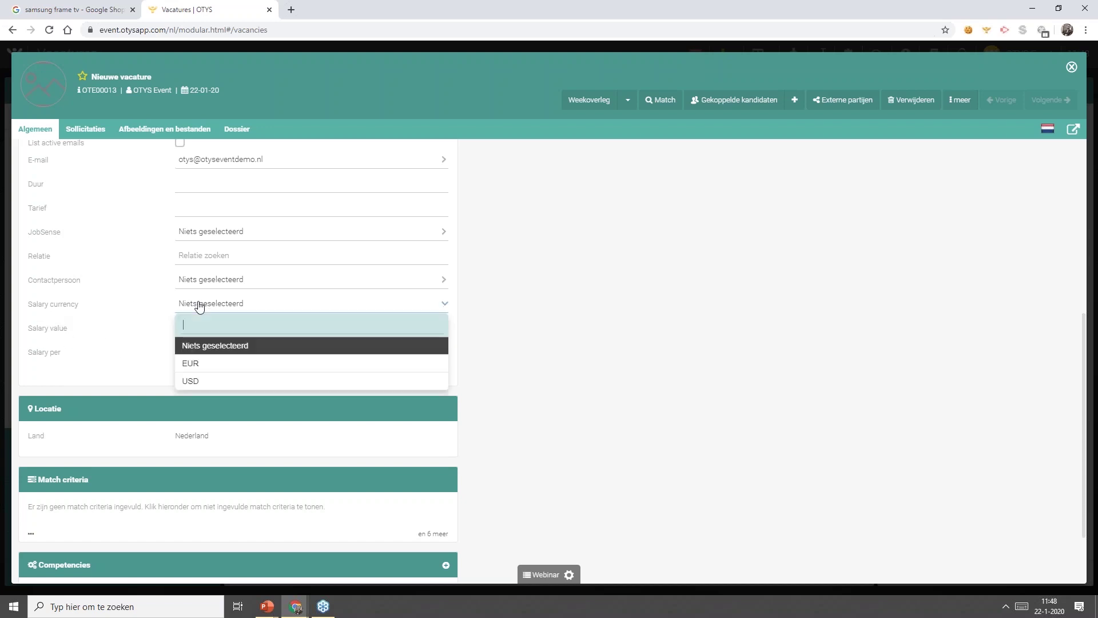
{"action": "left_click", "coordinate": [225, 372]}
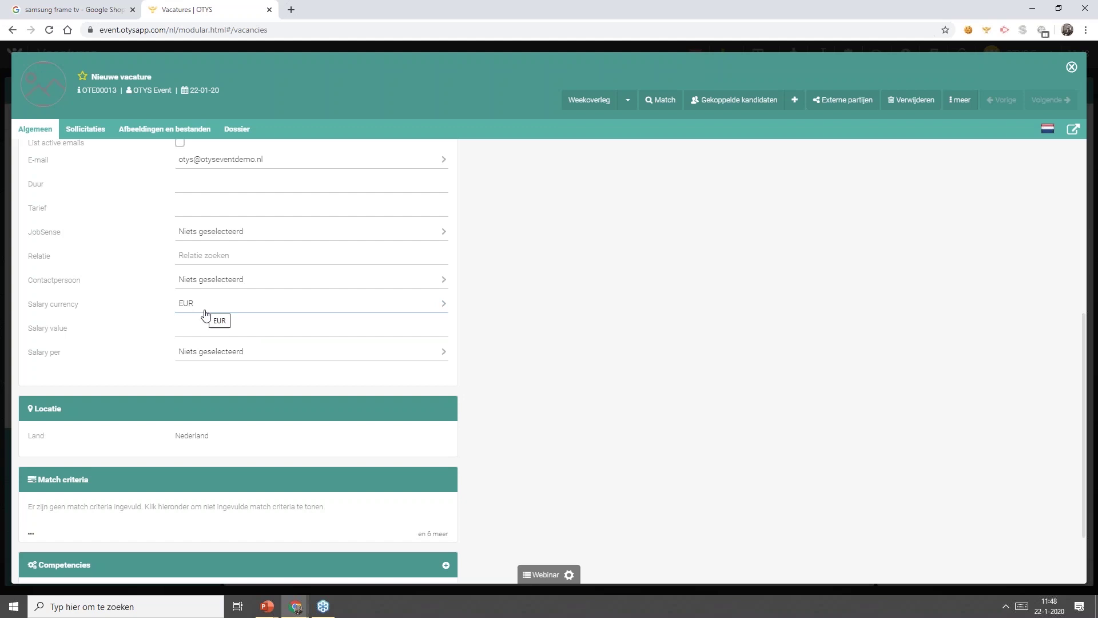
{"action": "left_click", "coordinate": [240, 329]}
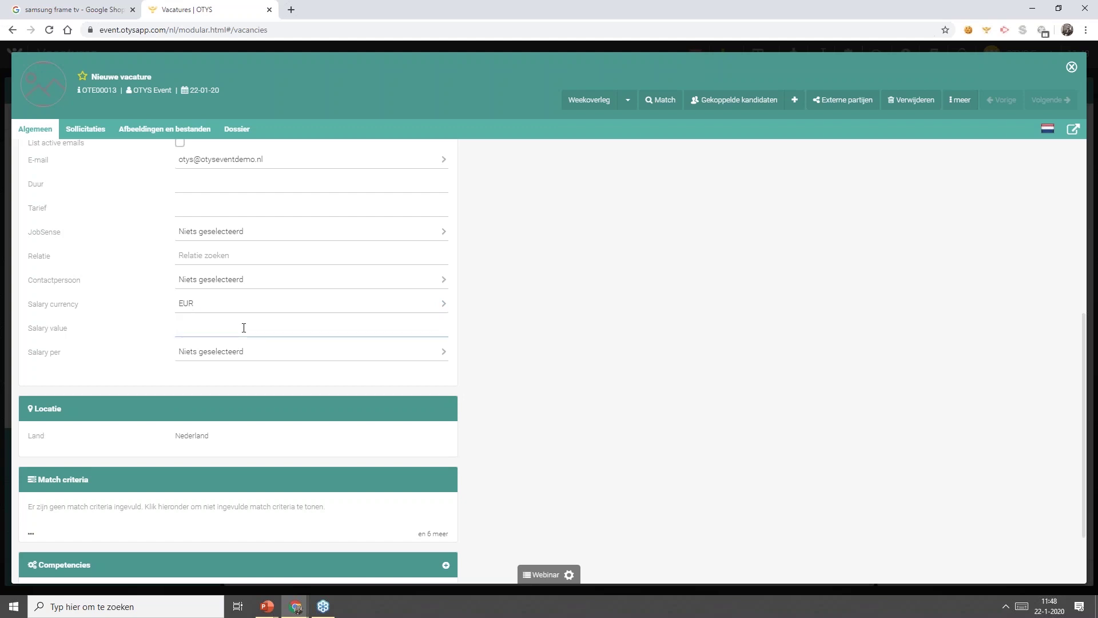
{"action": "type", "text": "2000"}
{"action": "left_click", "coordinate": [243, 350]}
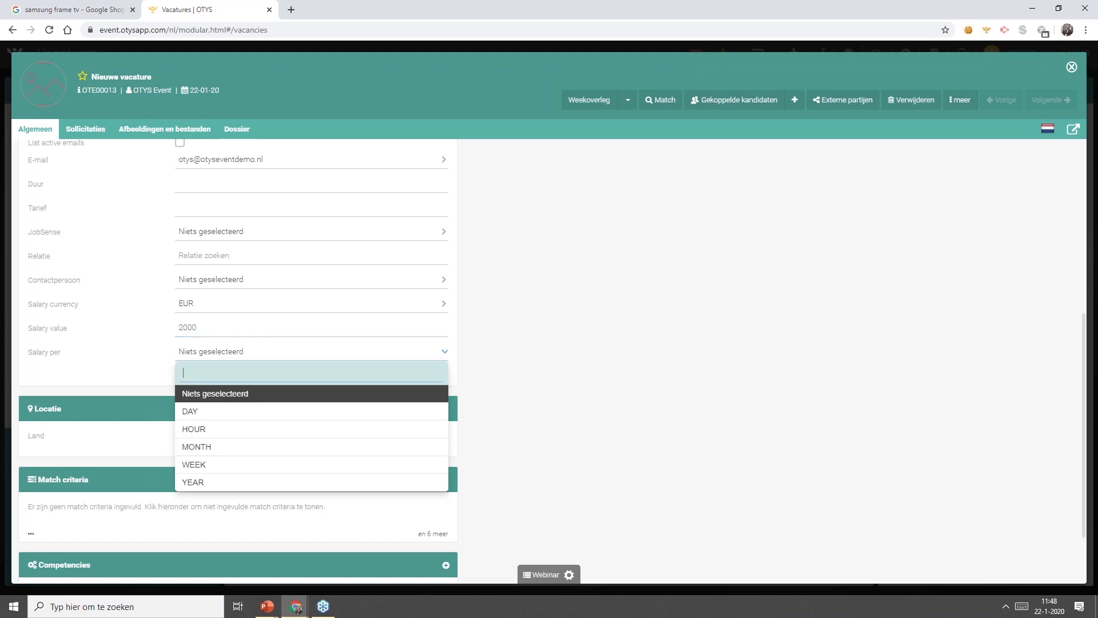
{"action": "left_click", "coordinate": [239, 447]}
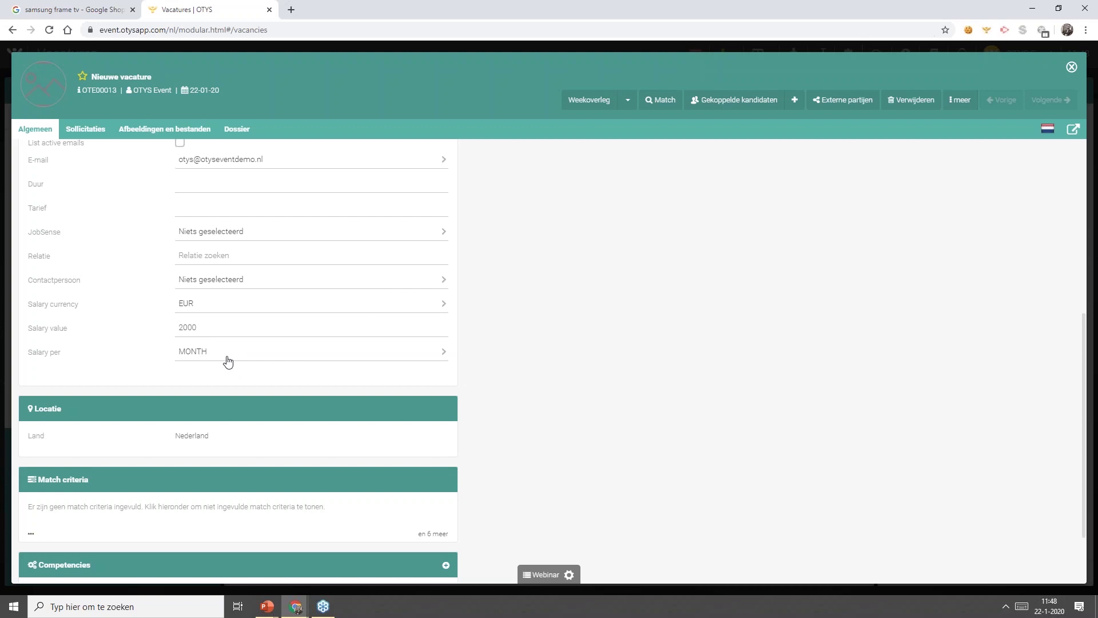
{"action": "scroll", "coordinate": [368, 319], "scroll_direction": "up", "scroll_amount": 6}
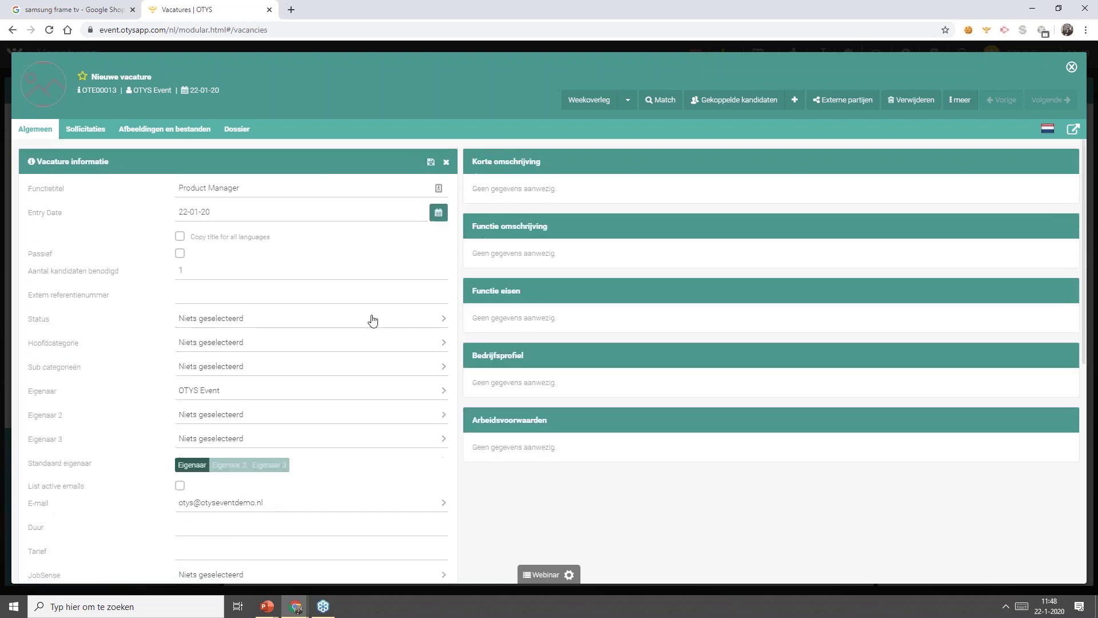
{"action": "left_click", "coordinate": [430, 164]}
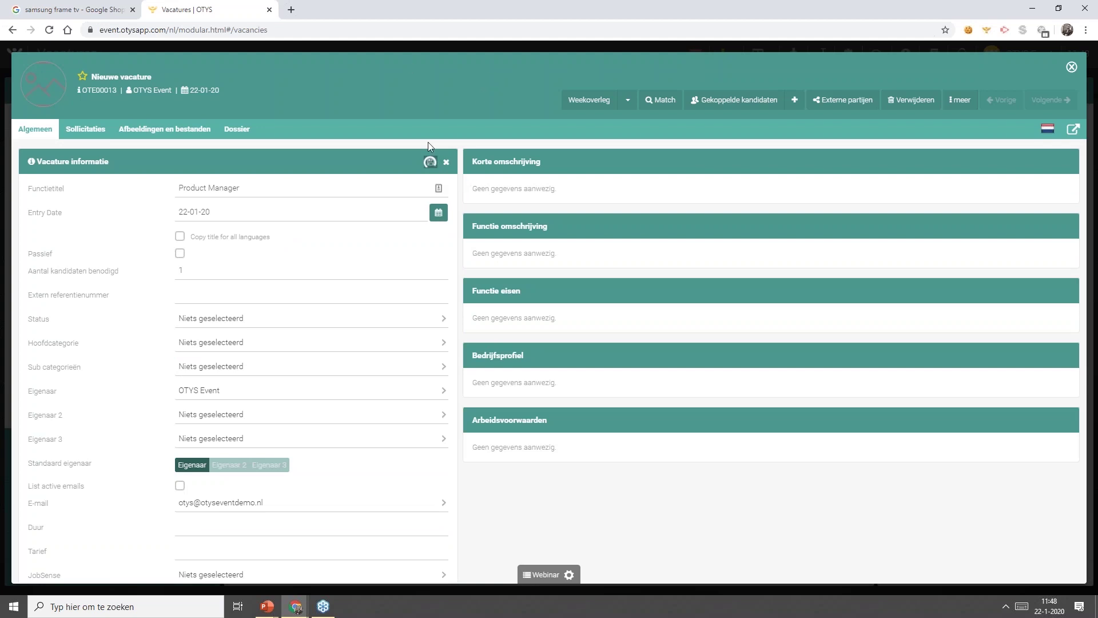
Expand the match criteria and add Vast as the vacancy's Dienstverband.
{"action": "left_click", "coordinate": [435, 483]}
{"action": "scroll", "coordinate": [426, 482], "scroll_direction": "down", "scroll_amount": 4}
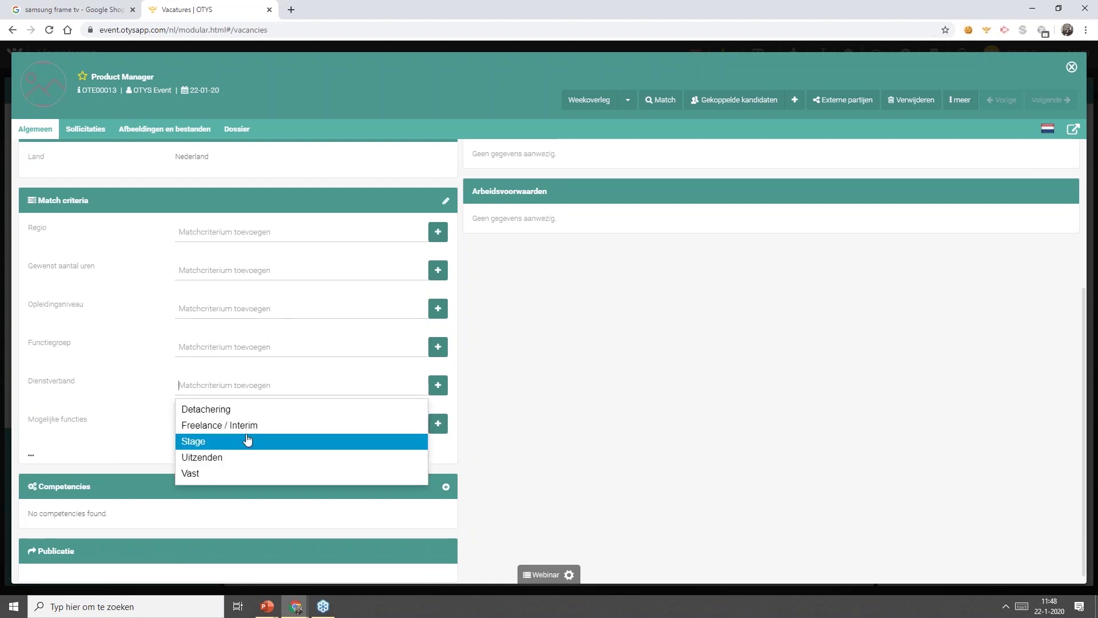
{"action": "left_click", "coordinate": [248, 474]}
{"action": "left_click", "coordinate": [610, 436]}
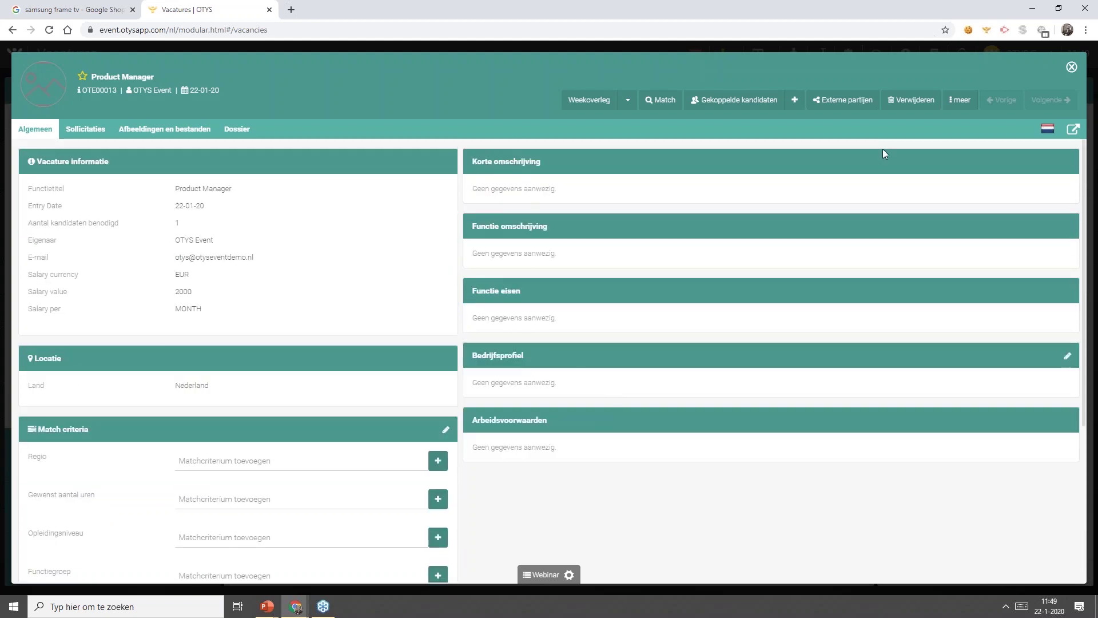
Fill and save Korte omschrijving with "Dit is de korte omschrijving." and Functie omschrijving with "Dit is de functie omschrijving.".
{"action": "left_click", "coordinate": [1067, 162]}
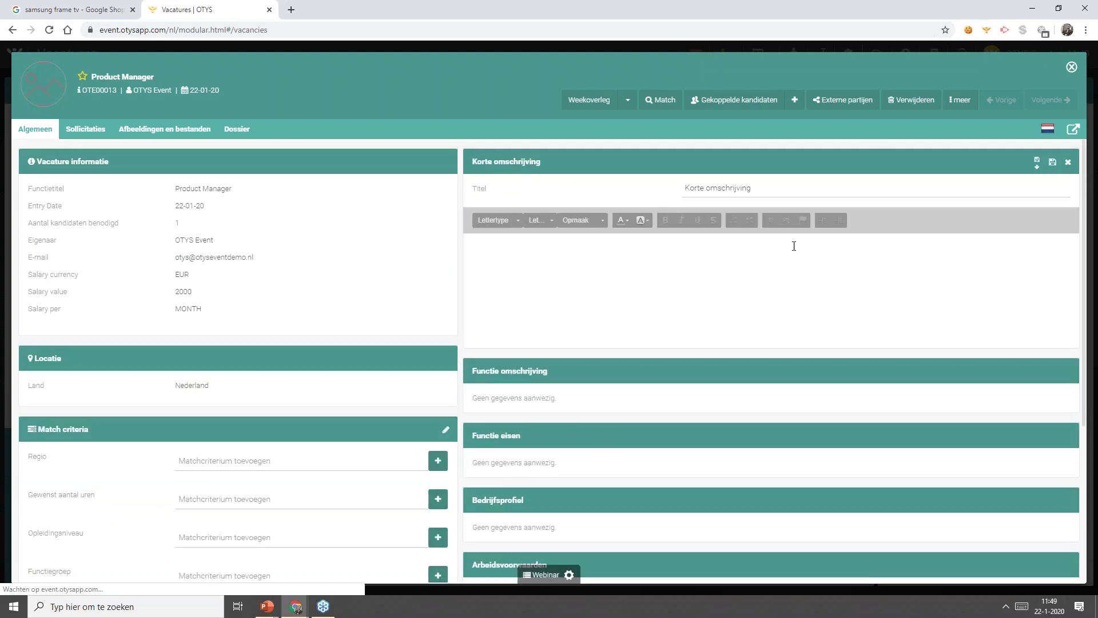
{"action": "type", "text": "Dit is de korte omschrijving."}
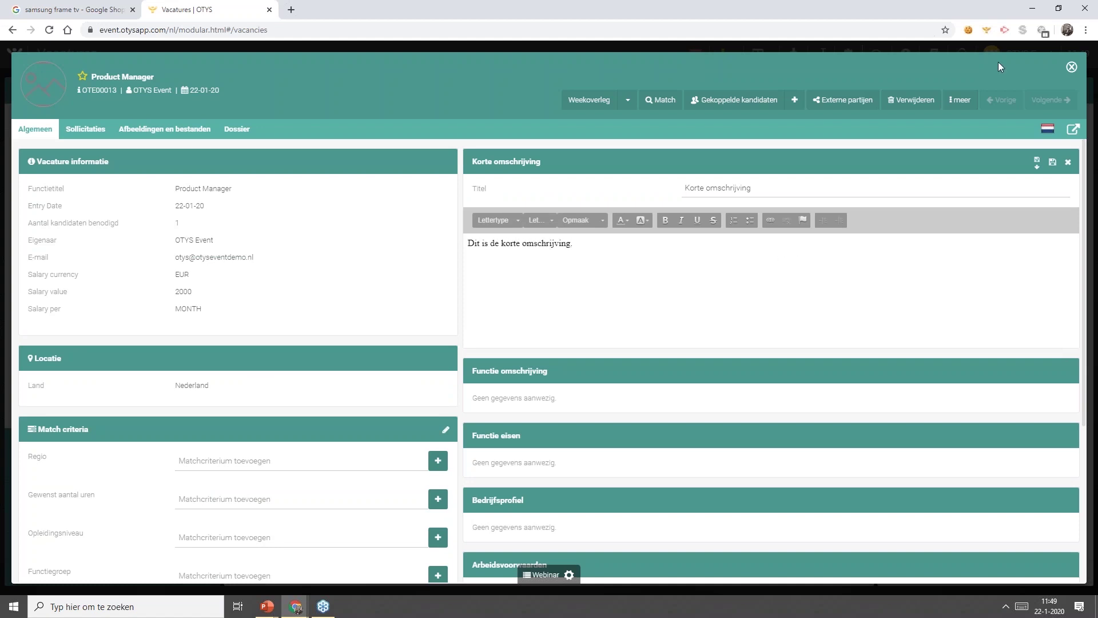
{"action": "left_click", "coordinate": [1036, 163]}
{"action": "type", "text": "Dit is de functie omschrijving."}
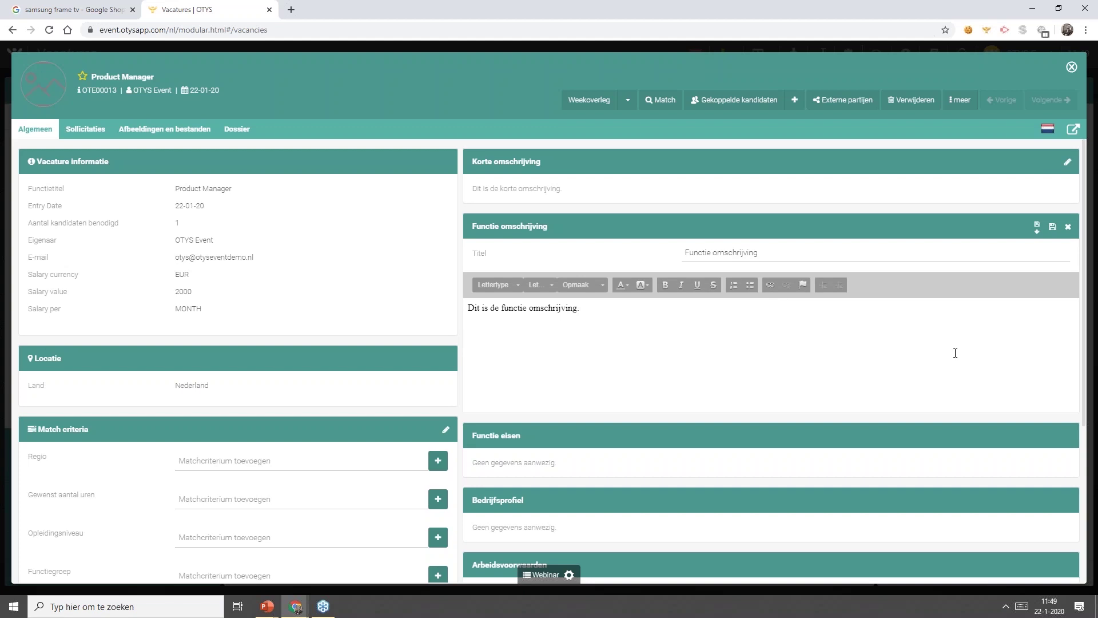
{"action": "left_click", "coordinate": [1036, 226]}
Fill in Functie eisen with "Functie eisen" and Bedrijfsprofiel with "Een leuk bedrijf.", saving both texts.
{"action": "left_click", "coordinate": [675, 318]}
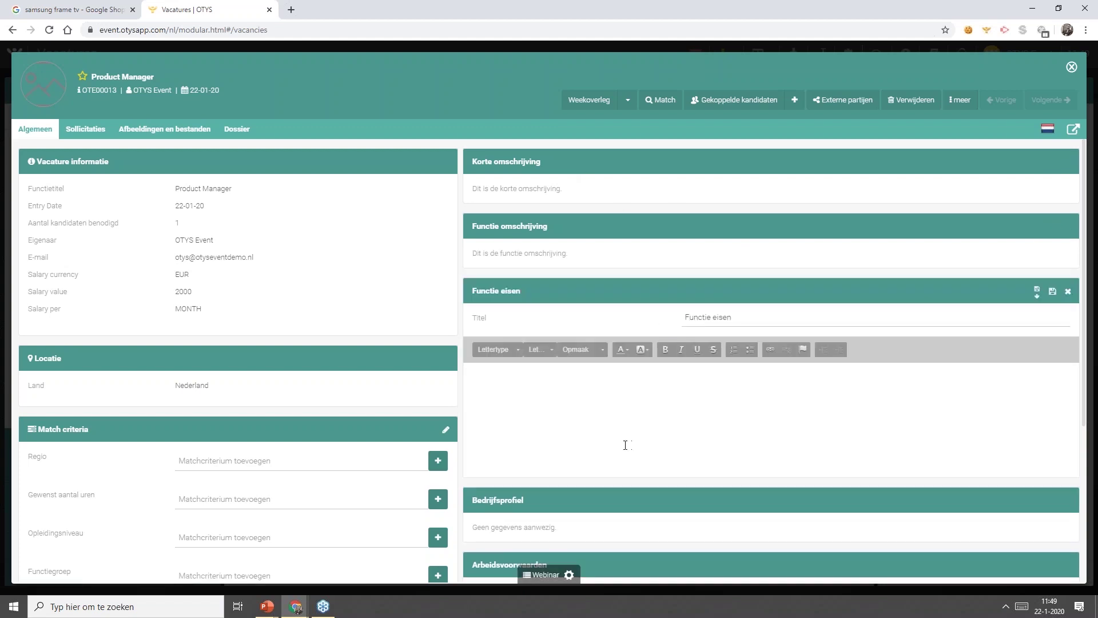
{"action": "type", "text": "Functie eisen"}
{"action": "left_click", "coordinate": [1036, 291]}
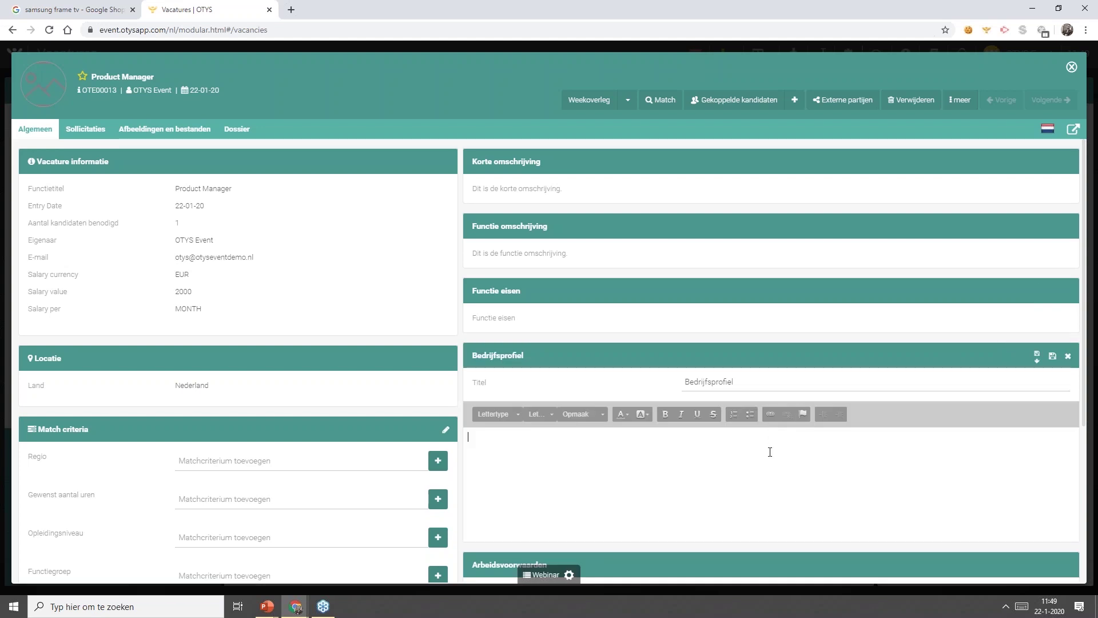
{"action": "type", "text": "Een leuk bedrijf."}
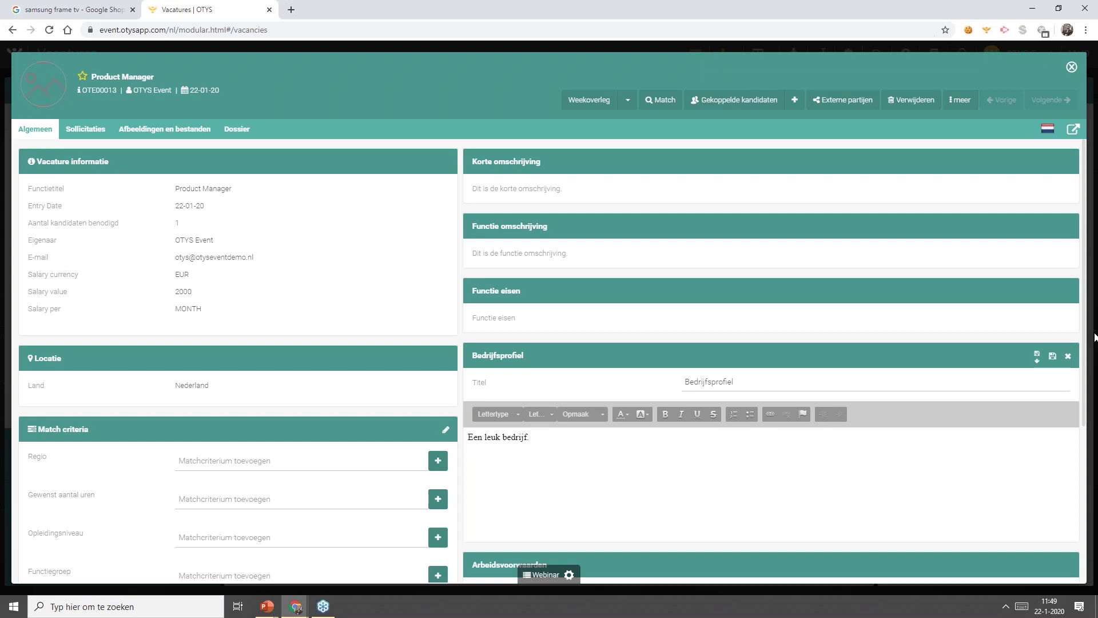
{"action": "left_click", "coordinate": [1052, 356]}
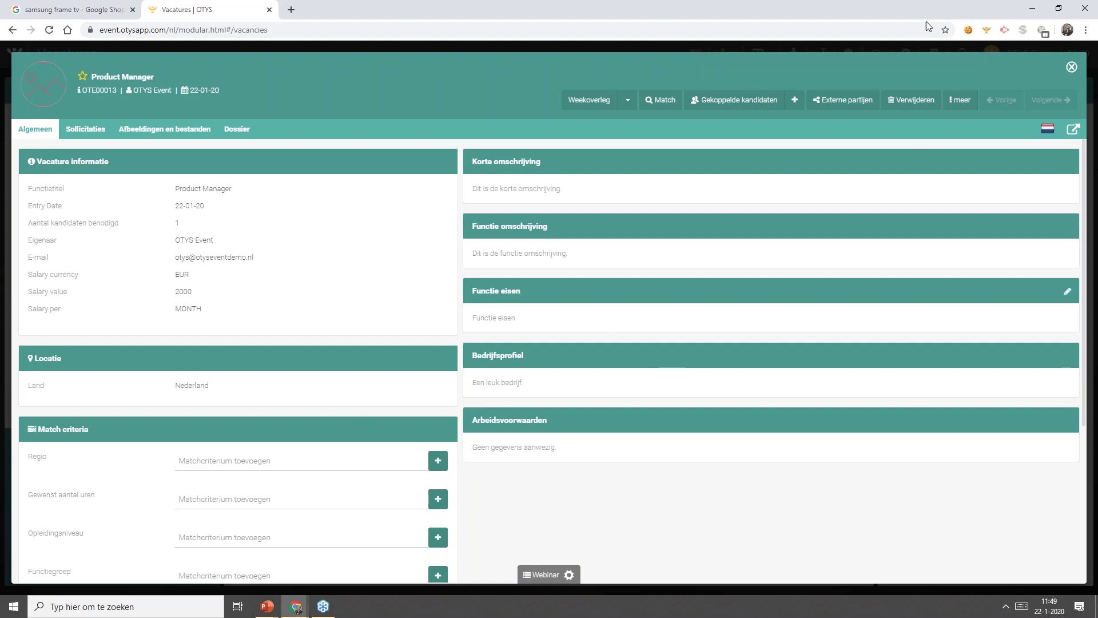
Turn on Publiceren in the vacancy's Publicatie section and save the publication settings.
{"action": "left_click", "coordinate": [858, 98]}
{"action": "scroll", "coordinate": [426, 489], "scroll_direction": "down", "scroll_amount": 4}
{"action": "left_click", "coordinate": [446, 542]}
{"action": "scroll", "coordinate": [475, 502], "scroll_direction": "down", "scroll_amount": 4}
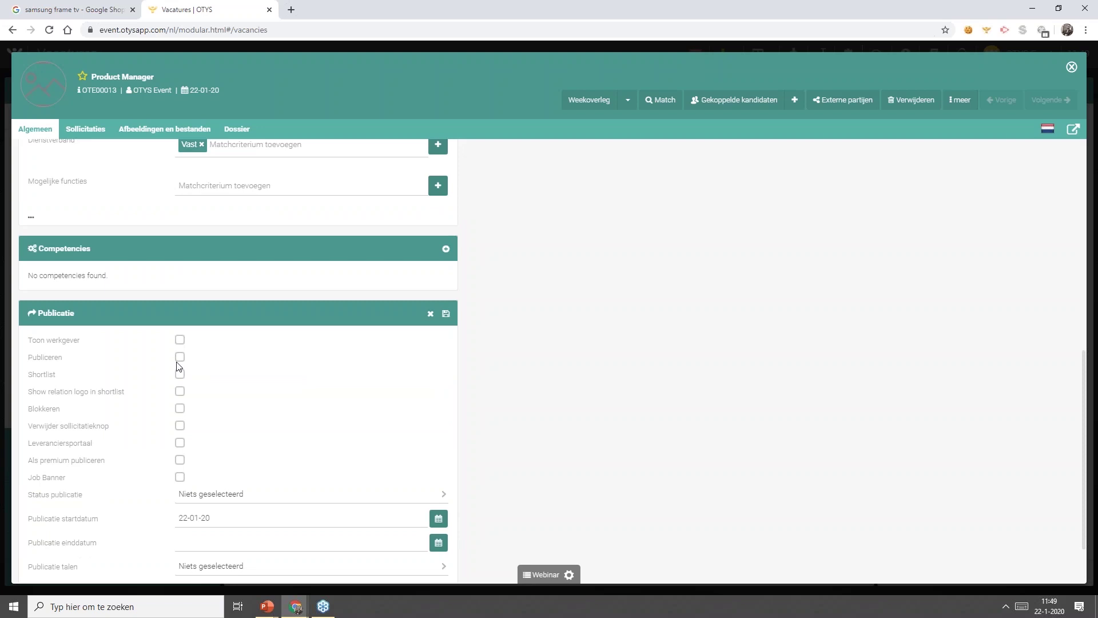
{"action": "left_click", "coordinate": [180, 356]}
{"action": "left_click", "coordinate": [446, 314]}
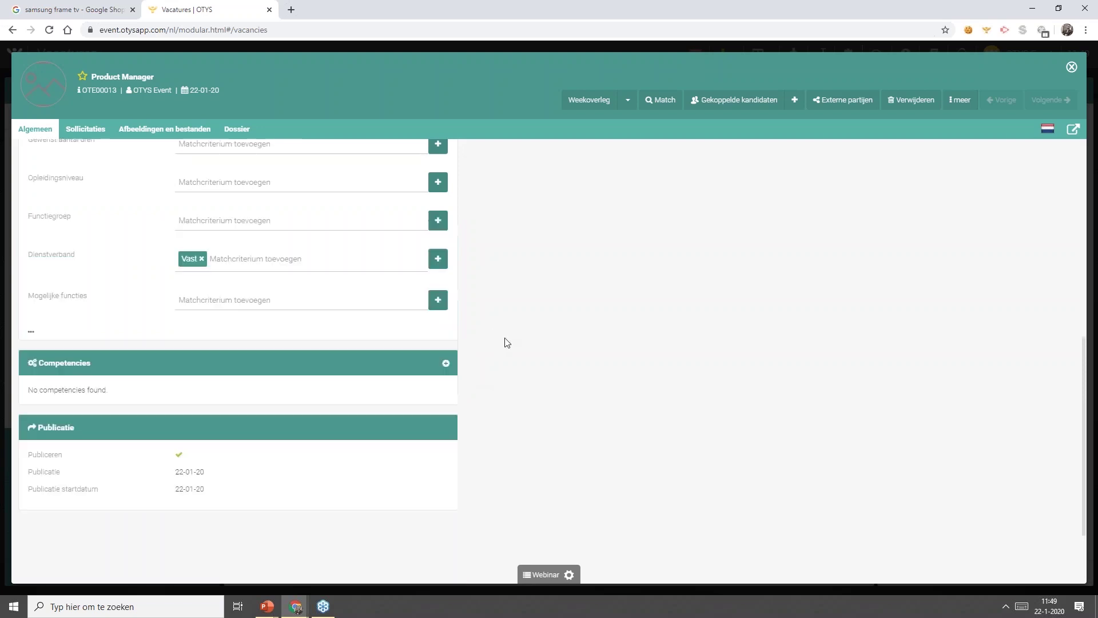
Run the Google for jobs check on the vacancy and review the JobPosting errors and warnings in the Structured Data Testing Tool.
{"action": "left_click", "coordinate": [846, 103]}
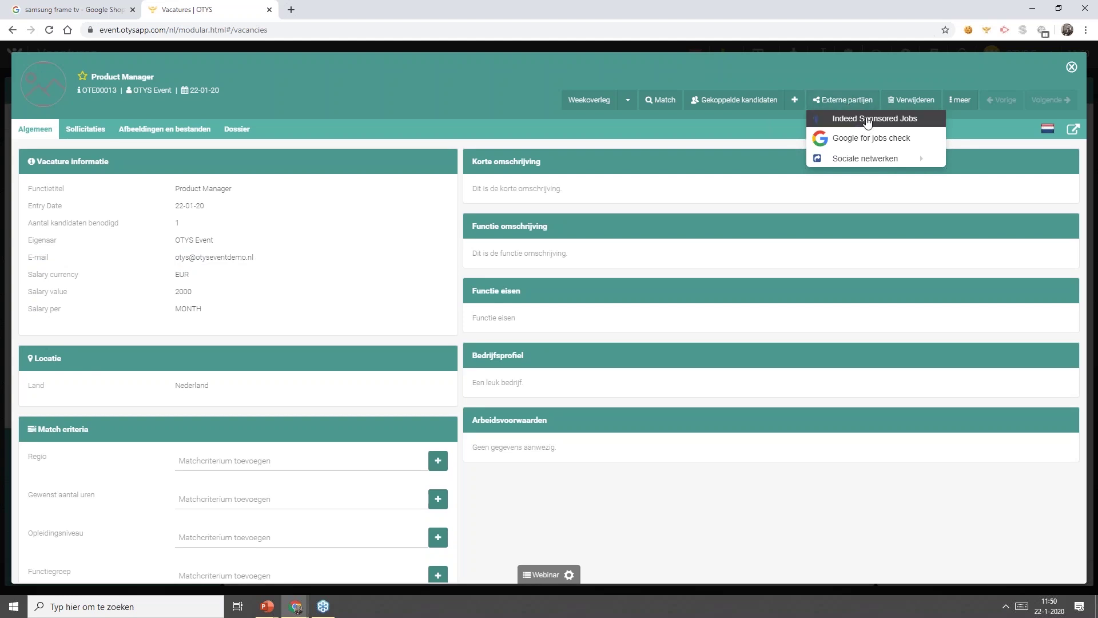
{"action": "mouse_move", "coordinate": [859, 164]}
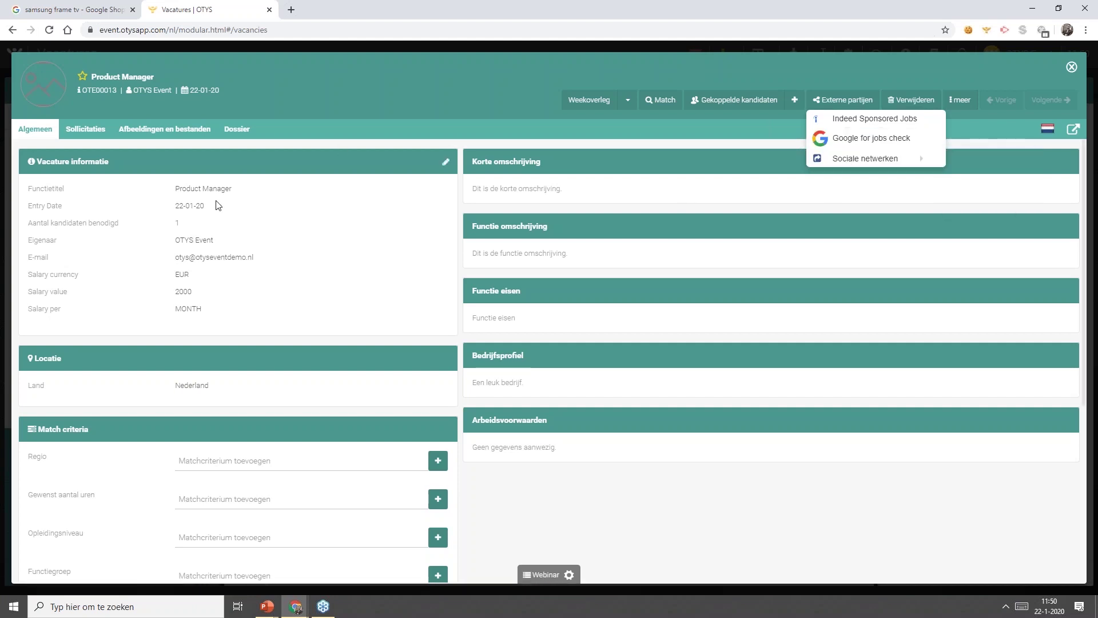
{"action": "left_click", "coordinate": [849, 105]}
{"action": "left_click", "coordinate": [850, 108]}
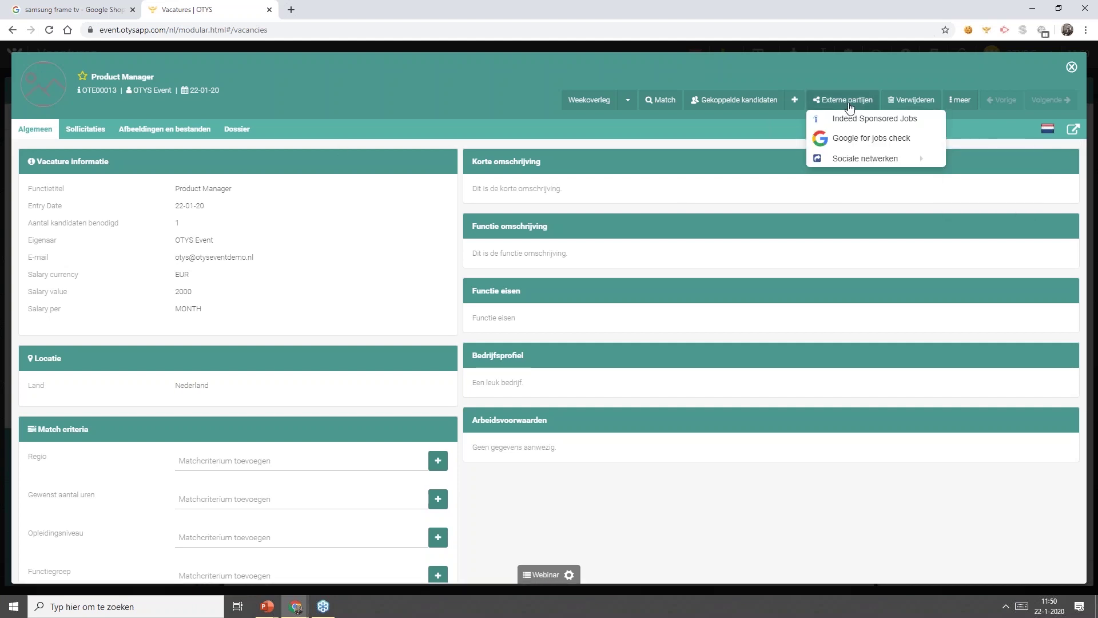
{"action": "left_click", "coordinate": [862, 139]}
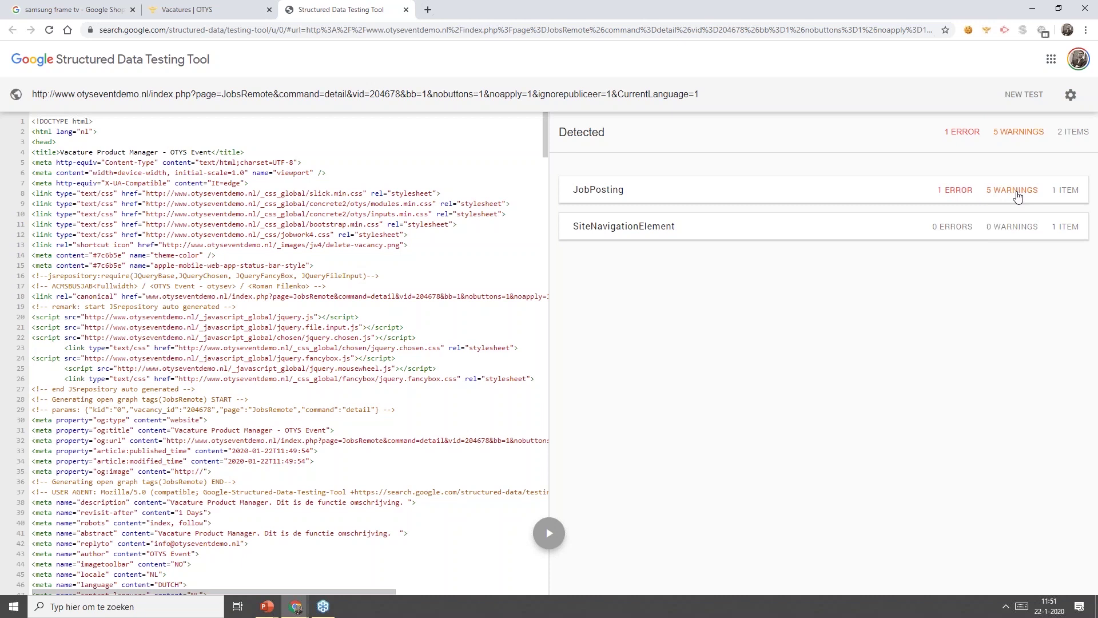
{"action": "left_click", "coordinate": [615, 197]}
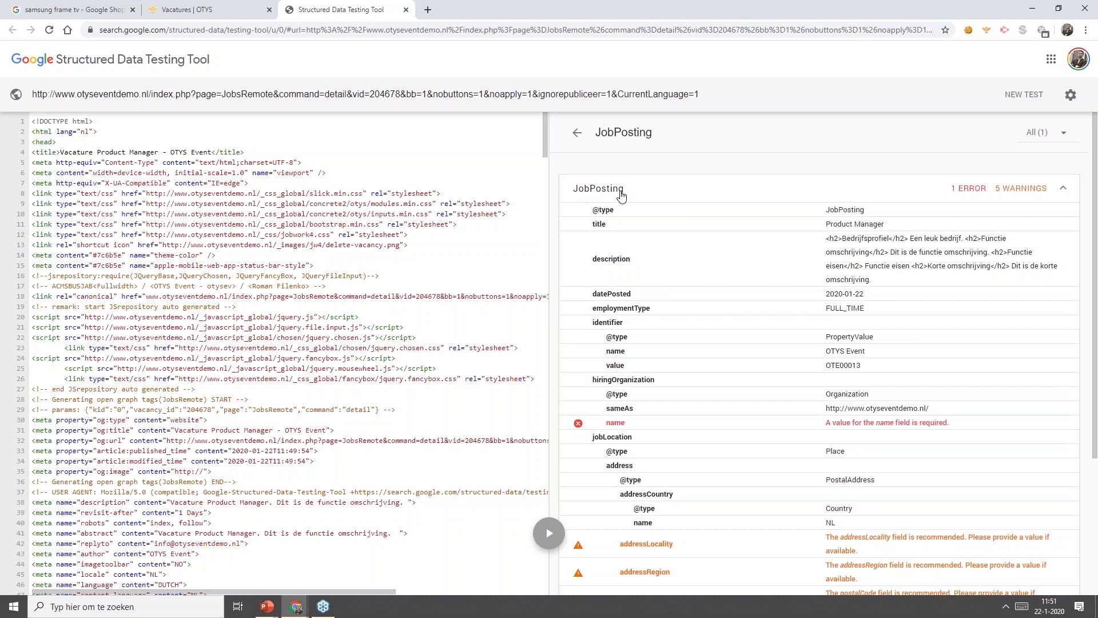
{"action": "scroll", "coordinate": [724, 269], "scroll_direction": "down", "scroll_amount": 3}
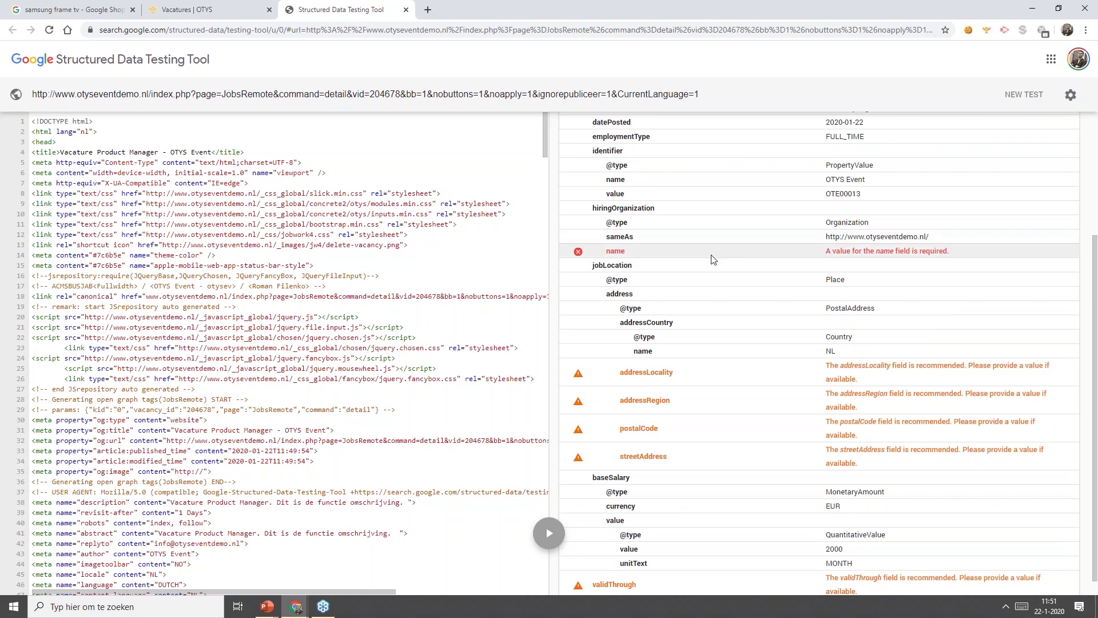
{"action": "scroll", "coordinate": [712, 260], "scroll_direction": "down", "scroll_amount": 1}
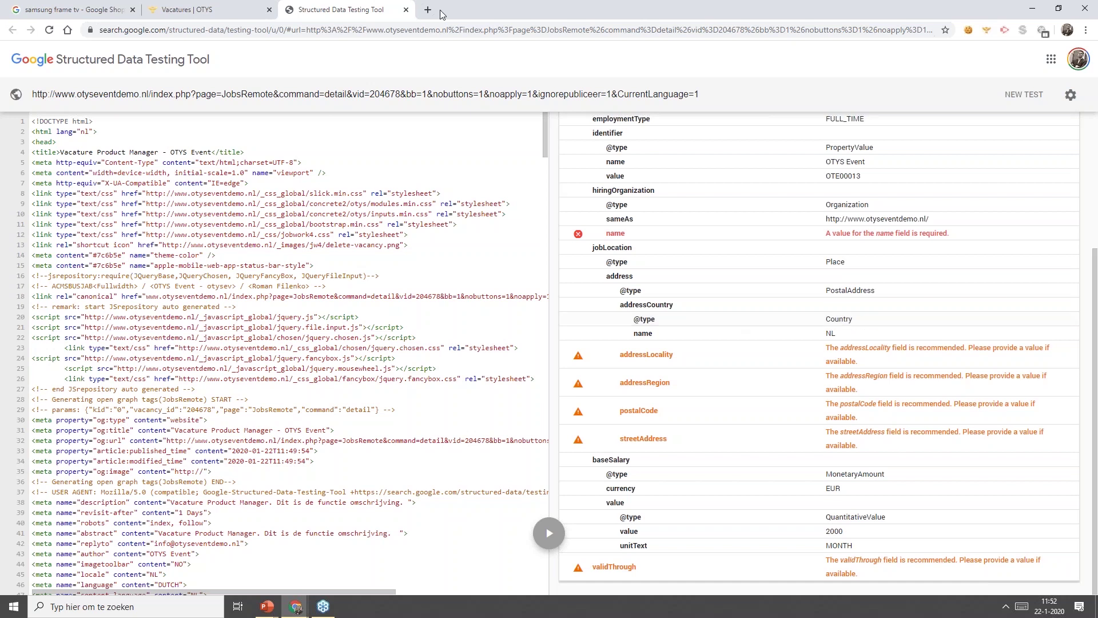
{"action": "left_click", "coordinate": [406, 10]}
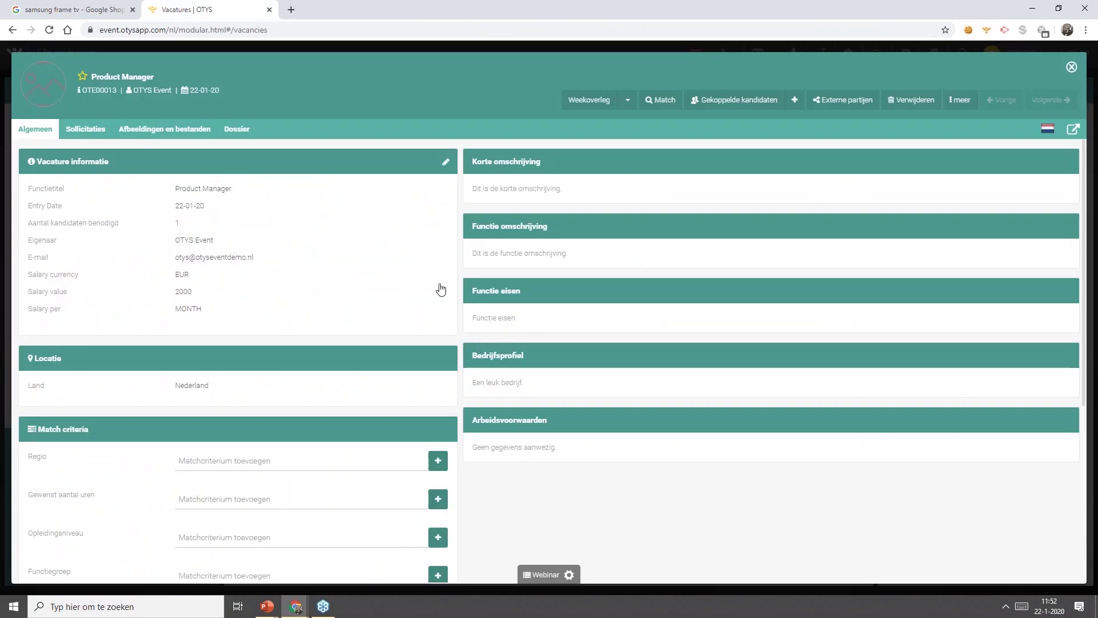
Link the relation OTYS Recruiting Technology and its contact person to the vacancy, searching for "otys", and save the vacancy information.
{"action": "left_click", "coordinate": [445, 162]}
{"action": "scroll", "coordinate": [381, 398], "scroll_direction": "down", "scroll_amount": 4}
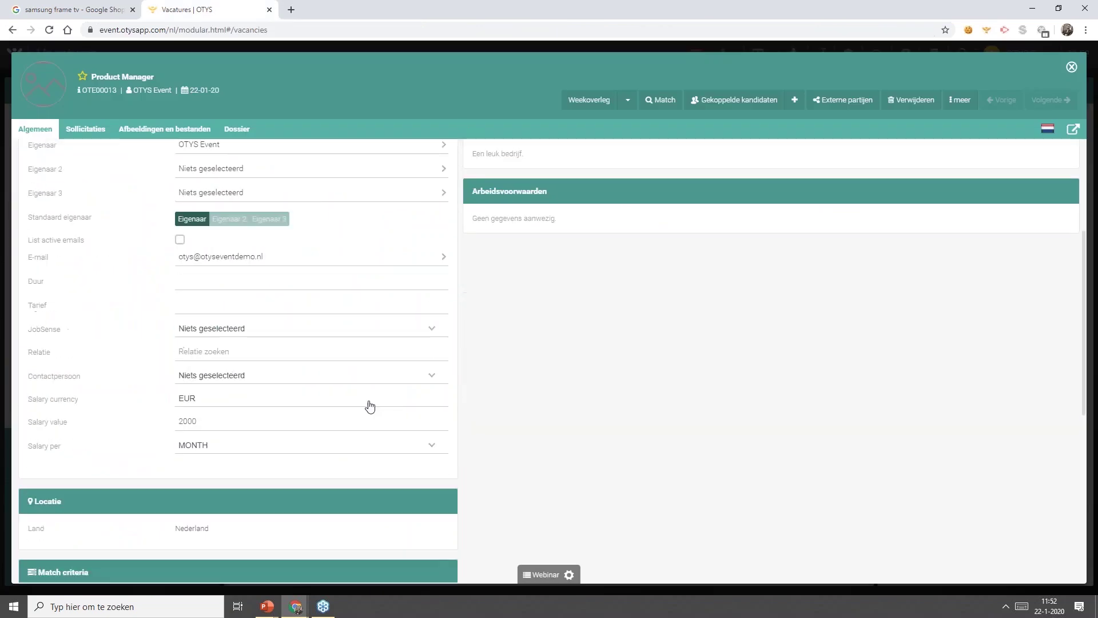
{"action": "scroll", "coordinate": [229, 340], "scroll_direction": "up", "scroll_amount": 4}
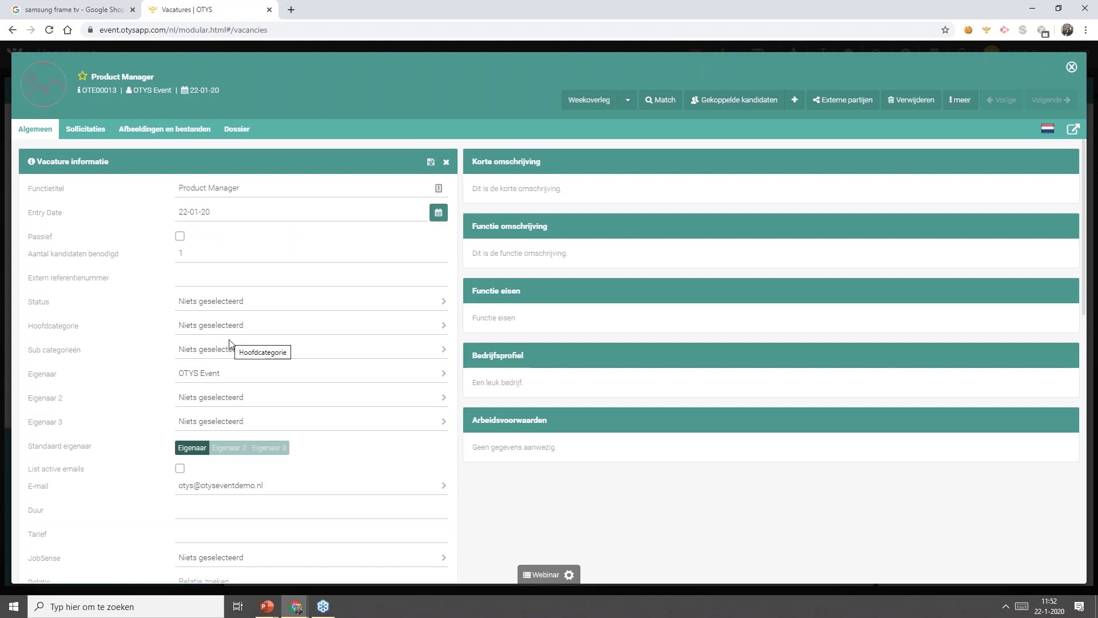
{"action": "scroll", "coordinate": [220, 414], "scroll_direction": "down", "scroll_amount": 4}
{"action": "left_click", "coordinate": [241, 355]}
{"action": "type", "text": "otys"}
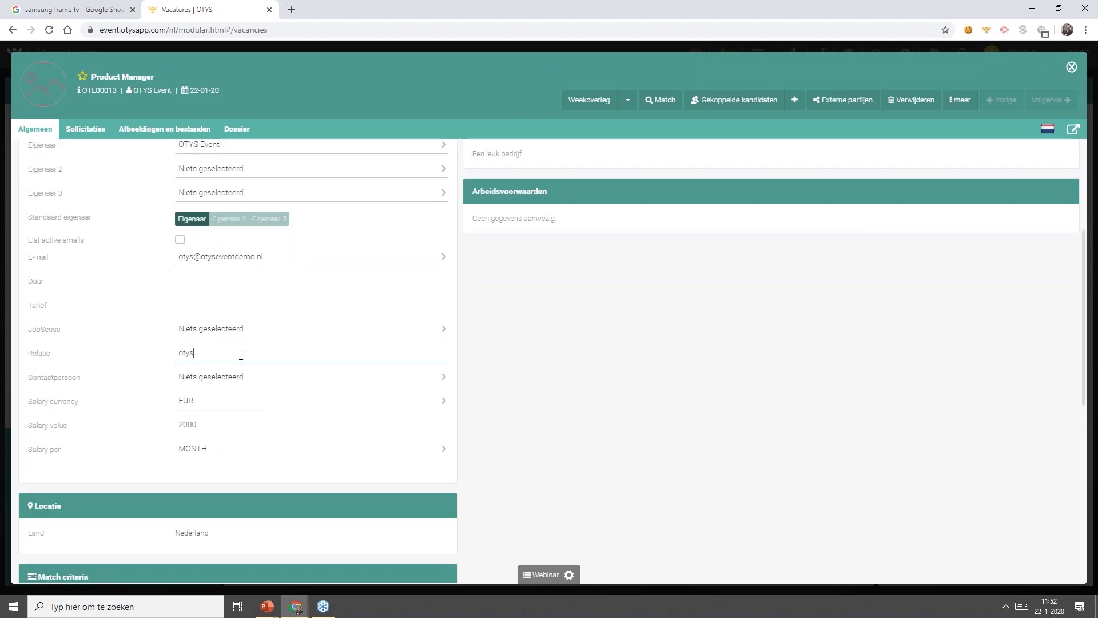
{"action": "left_click", "coordinate": [260, 382]}
{"action": "left_click", "coordinate": [265, 382]}
{"action": "left_click", "coordinate": [268, 441]}
{"action": "scroll", "coordinate": [466, 247], "scroll_direction": "up", "scroll_amount": 5}
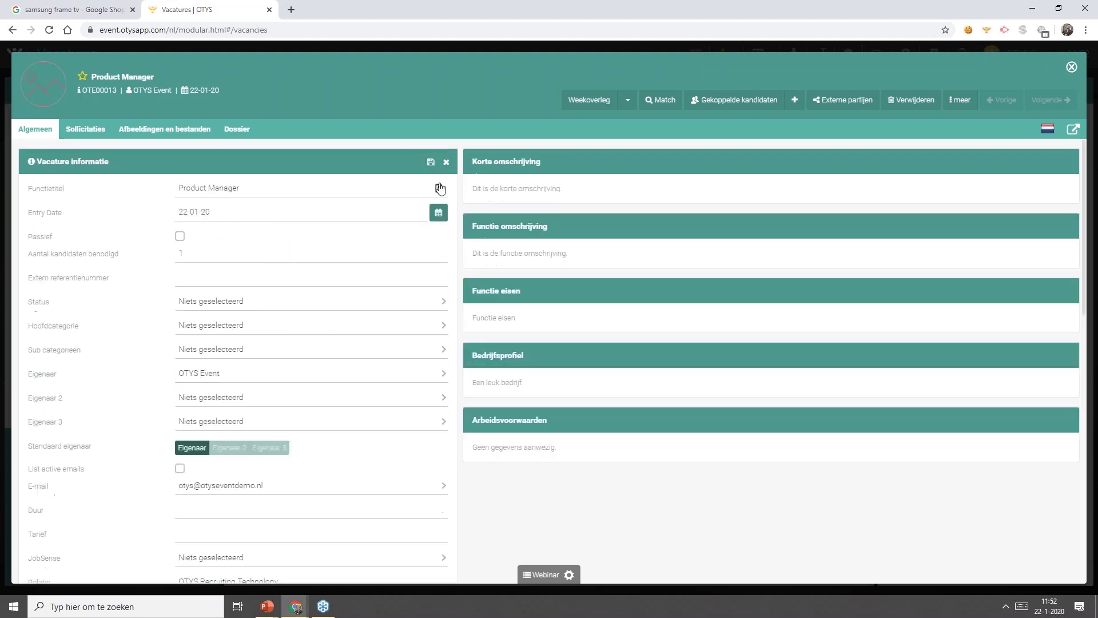
{"action": "left_click", "coordinate": [432, 163]}
Fill in the vacancy's street address, postcode, Plaats, Provincie and Locatie, and save the location details.
{"action": "left_click", "coordinate": [446, 393]}
{"action": "left_click", "coordinate": [302, 421]}
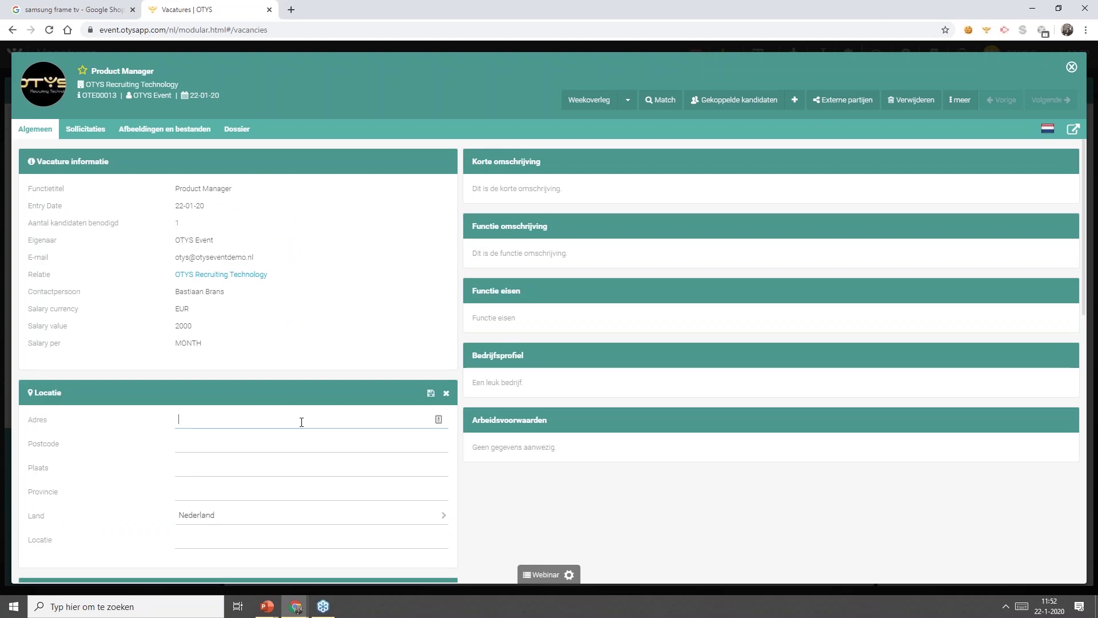
{"action": "type", "text": "Landjuweel 52"}
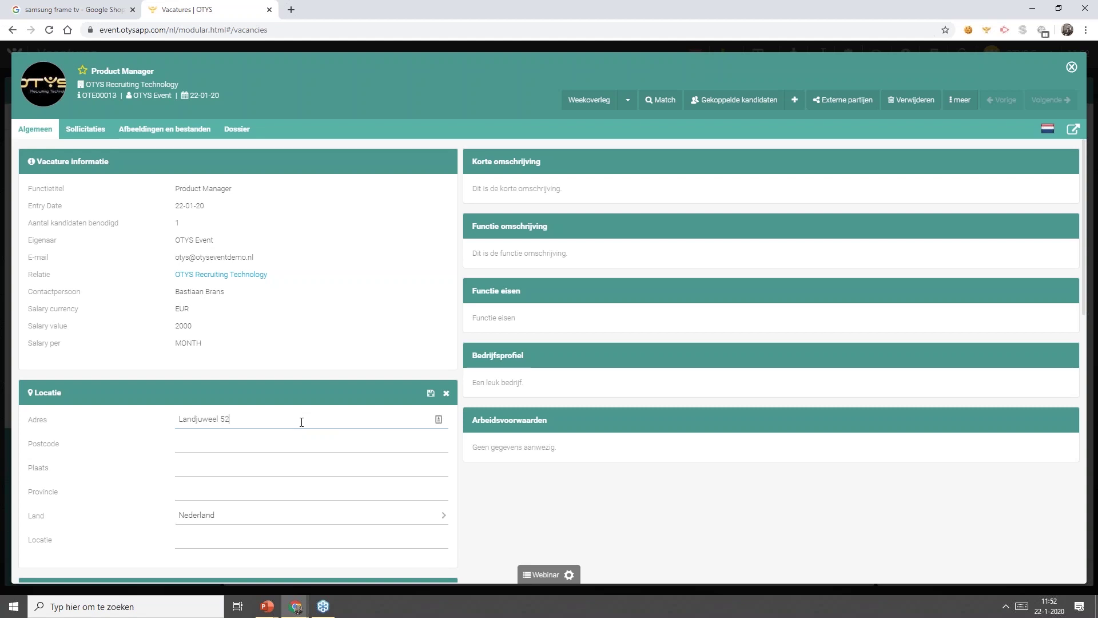
{"action": "type", "text": "3905 PHVeenend"}
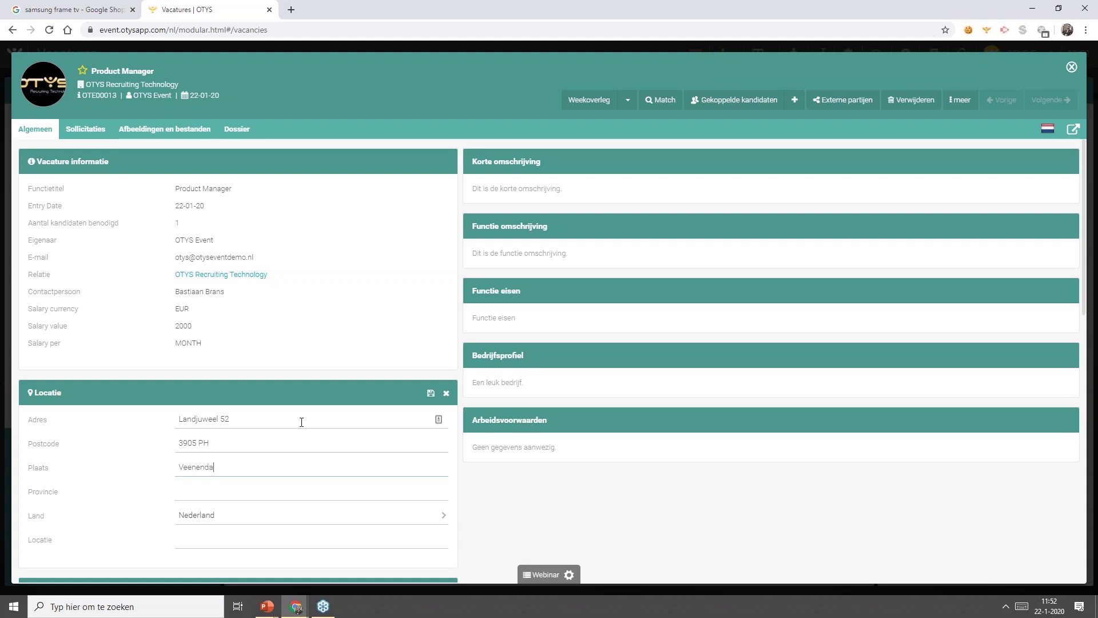
{"action": "type", "text": "Utrecht"}
{"action": "key", "text": "Tab"}
{"action": "left_click", "coordinate": [197, 539]}
{"action": "type", "text": "Veenend"}
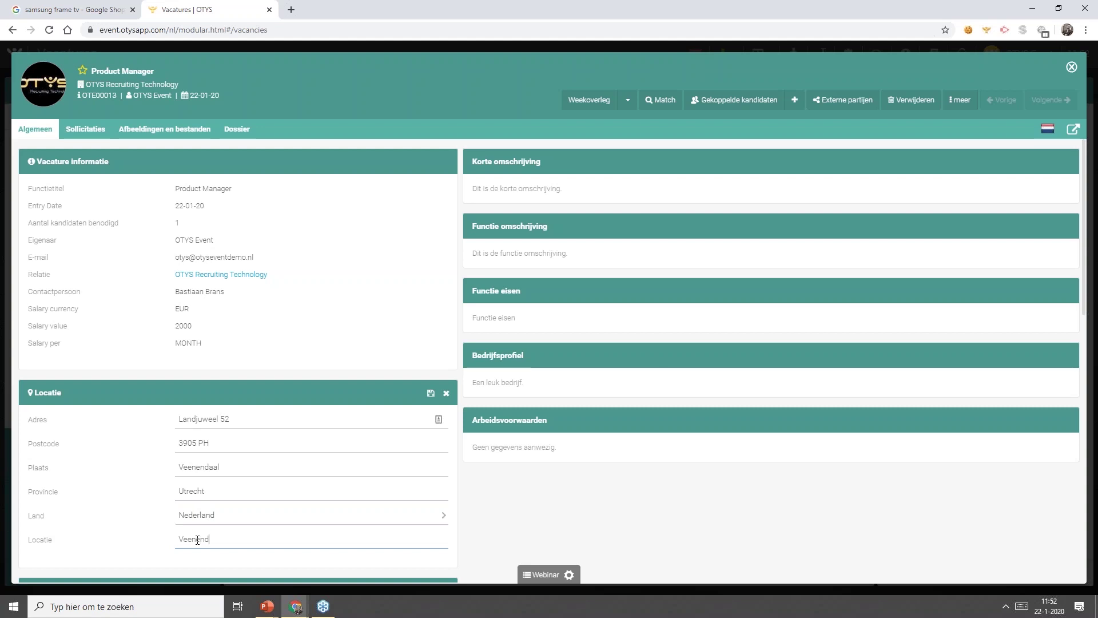
{"action": "type", "text": "al"}
{"action": "key", "text": "BackSpace"}
{"action": "left_click", "coordinate": [430, 395]}
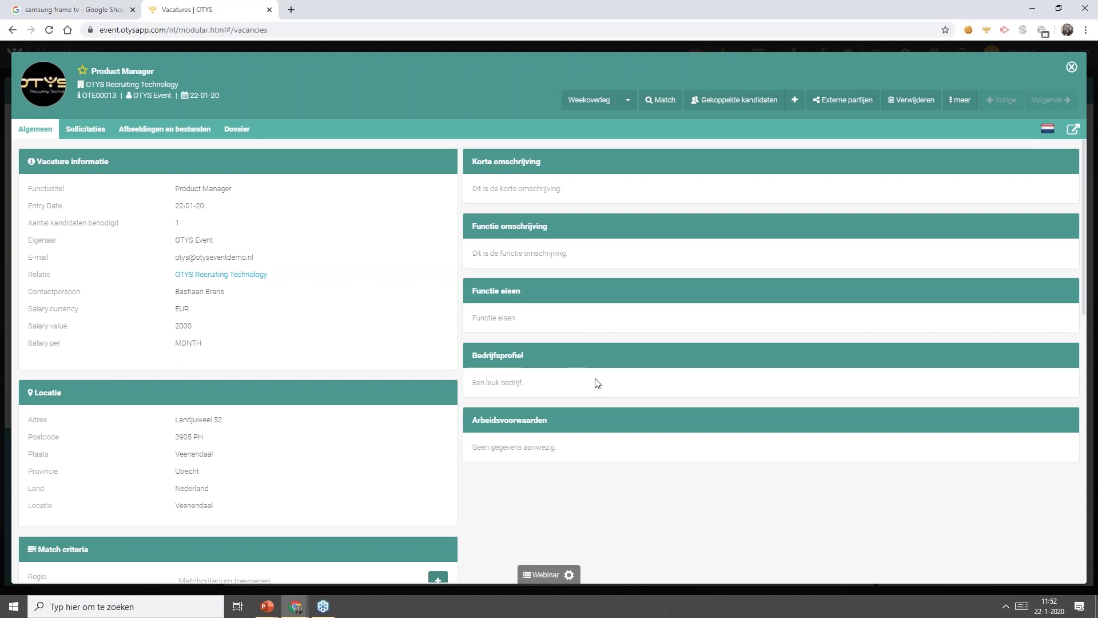
Rerun the Google for jobs check on the completed vacancy and inspect the remaining JobPosting warnings.
{"action": "left_click", "coordinate": [857, 108]}
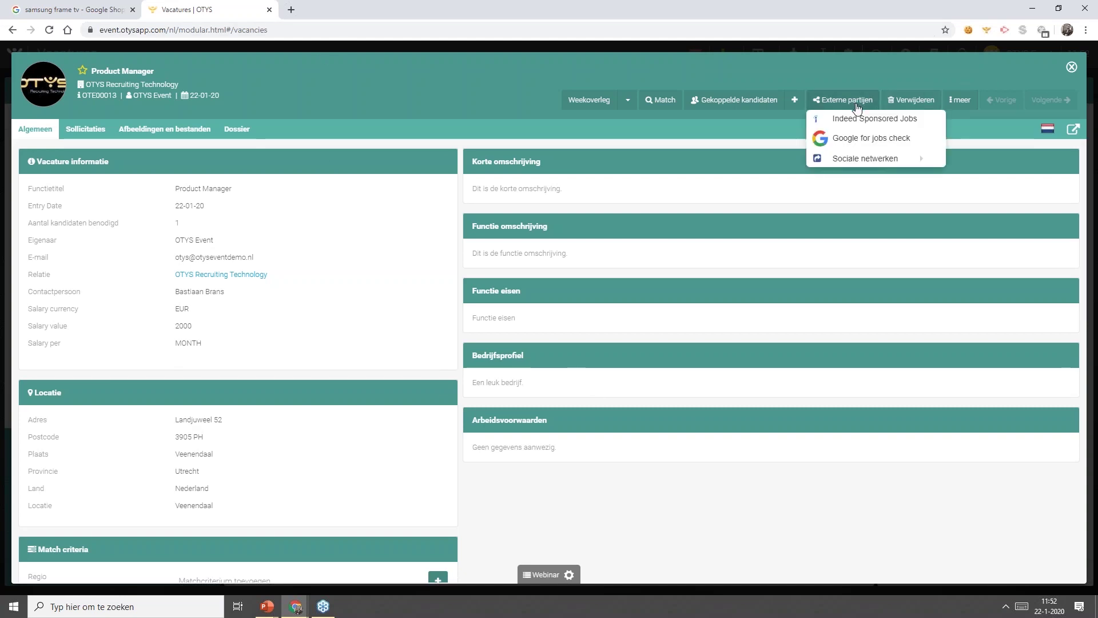
{"action": "left_click", "coordinate": [860, 139]}
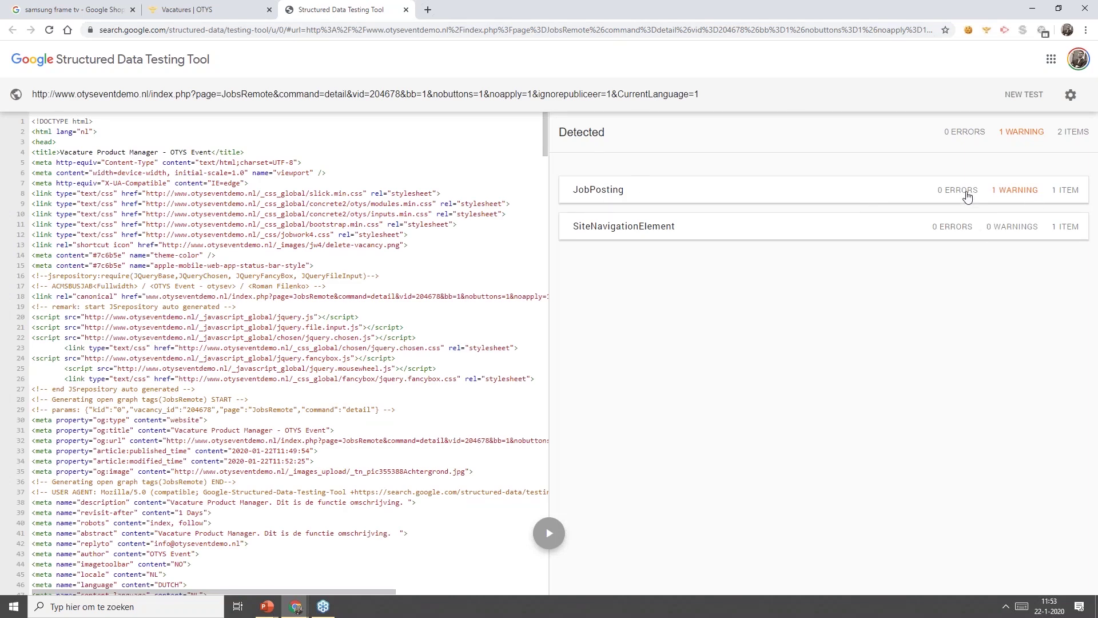
{"action": "left_click", "coordinate": [718, 189]}
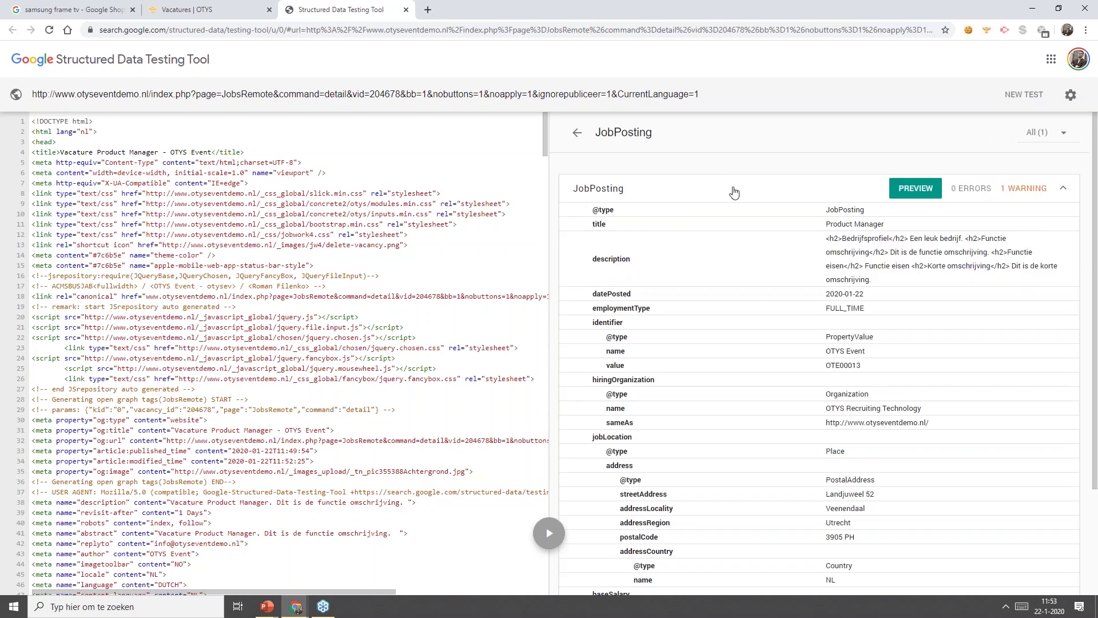
{"action": "scroll", "coordinate": [793, 259], "scroll_direction": "down", "scroll_amount": 3}
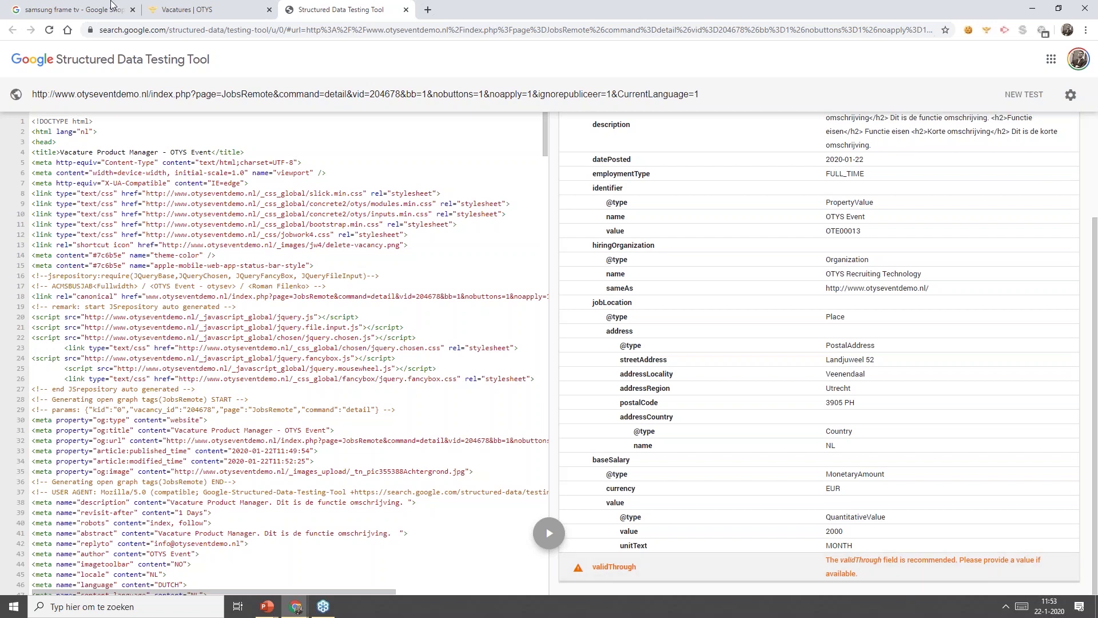
{"action": "left_click", "coordinate": [405, 10]}
Set the vacancy's Publicatie einddatum to 31-01-20 and save the publication settings.
{"action": "scroll", "coordinate": [424, 410], "scroll_direction": "down", "scroll_amount": 7}
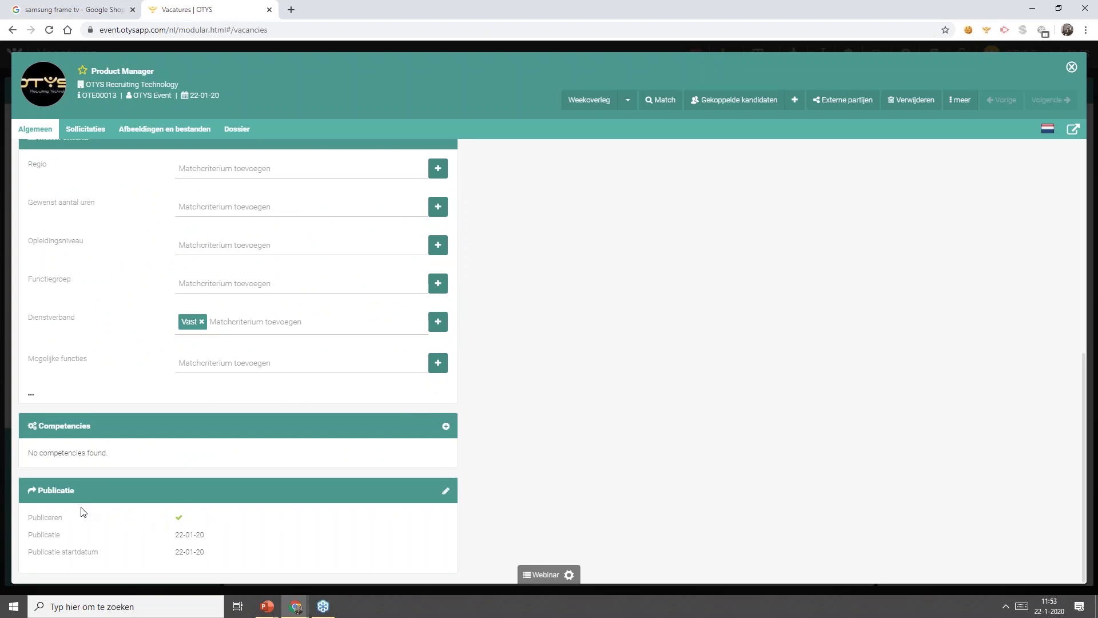
{"action": "left_click", "coordinate": [446, 491]}
{"action": "scroll", "coordinate": [541, 433], "scroll_direction": "down", "scroll_amount": 4}
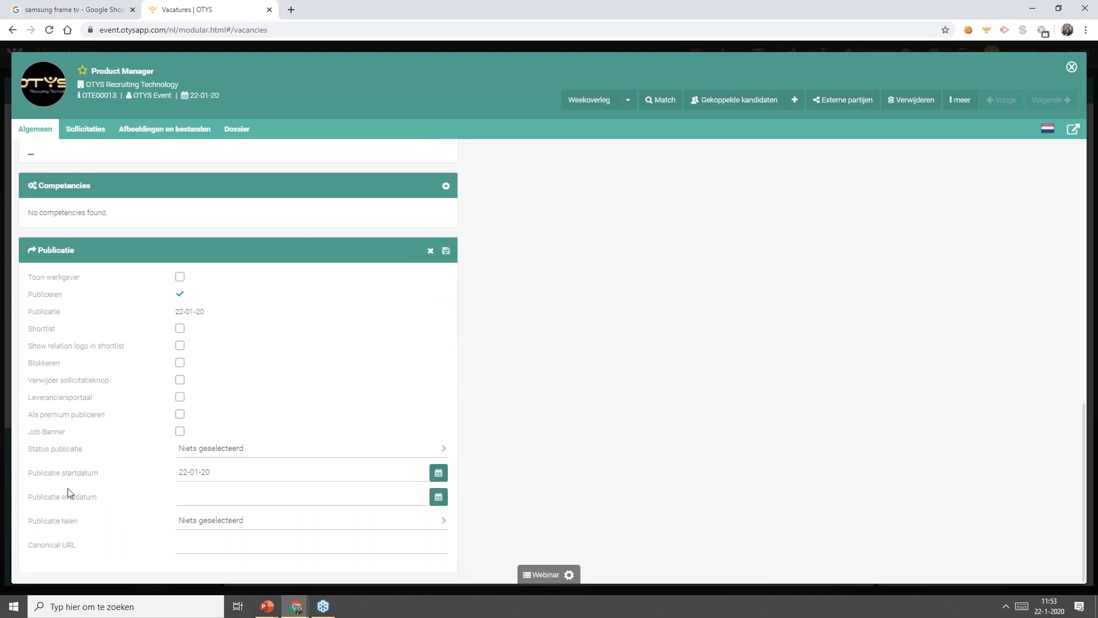
{"action": "left_click", "coordinate": [276, 499]}
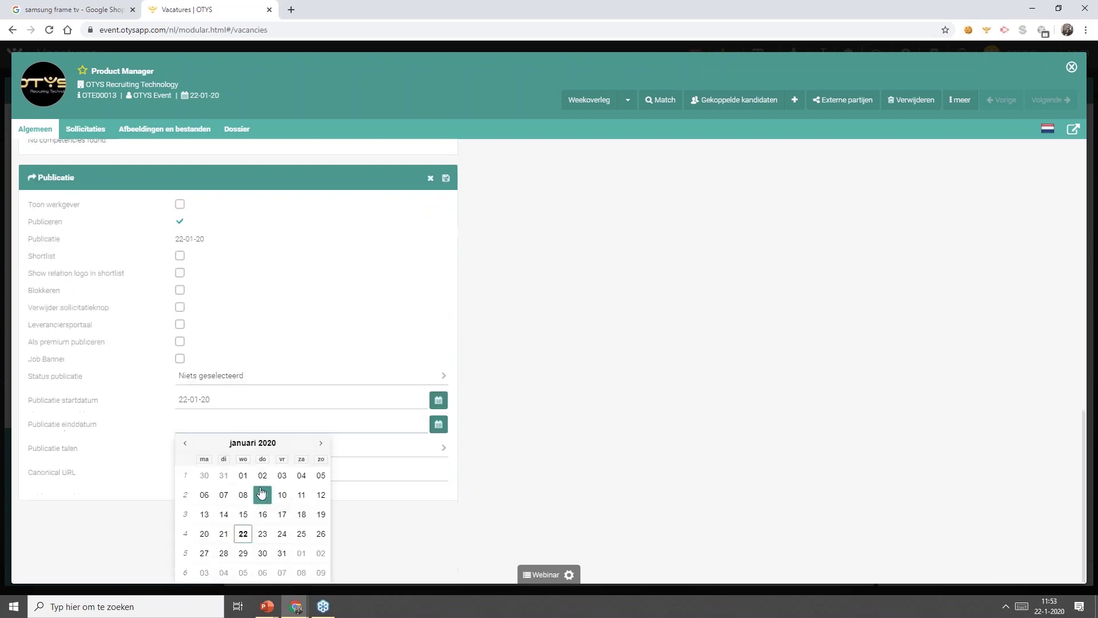
{"action": "left_click", "coordinate": [283, 554]}
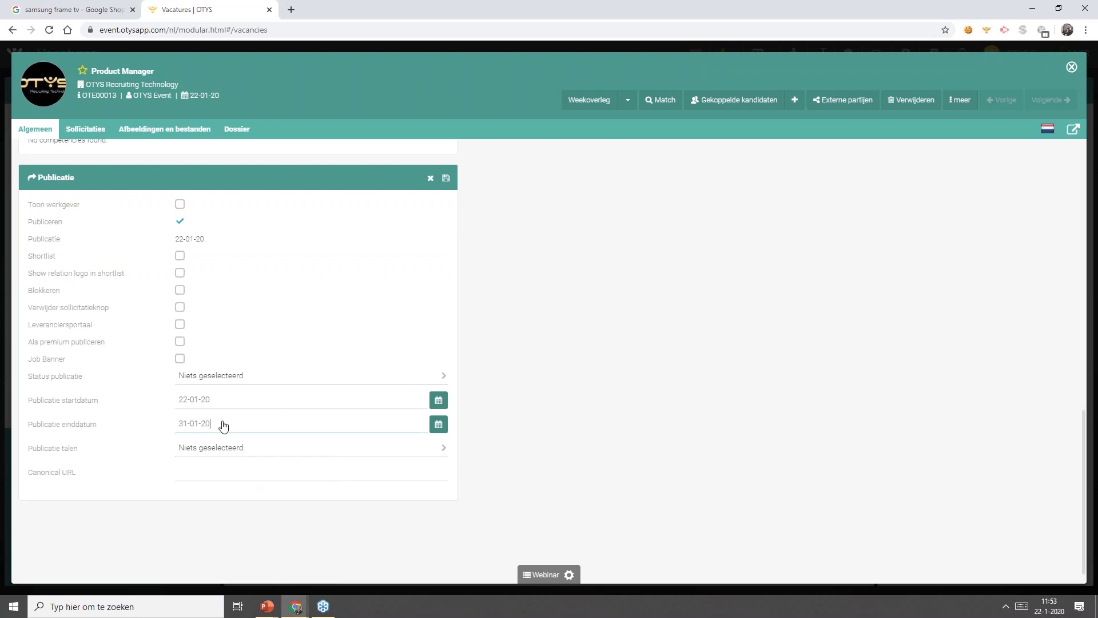
{"action": "left_click", "coordinate": [179, 424]}
{"action": "left_click", "coordinate": [446, 178]}
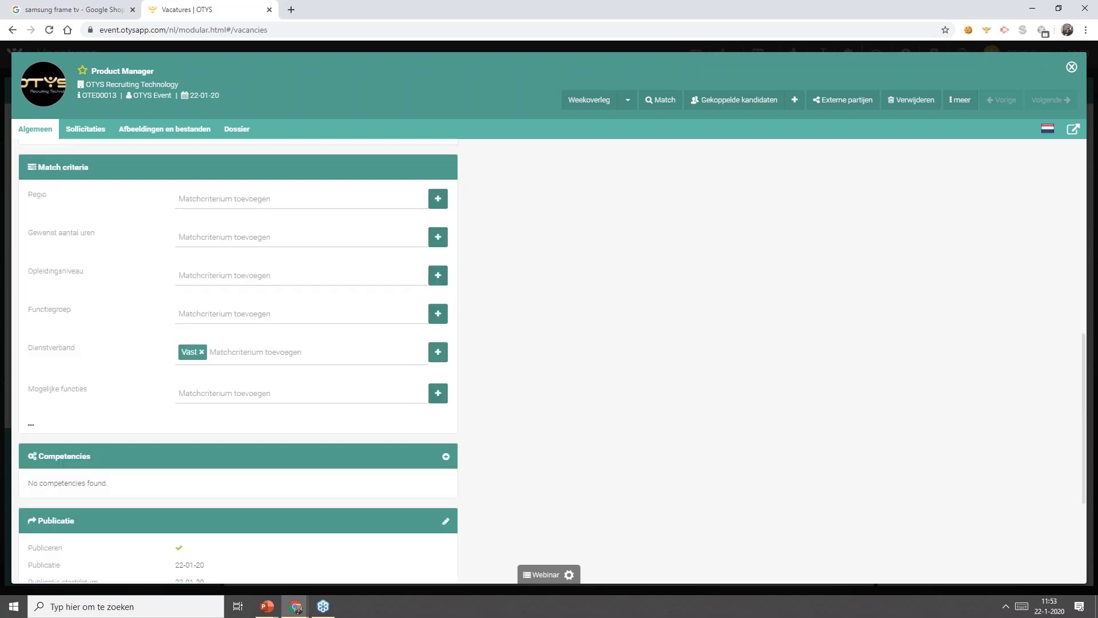
Verify the vacancy's structured data with another Google for jobs check, and close the vacancy.
{"action": "mouse_move", "coordinate": [869, 110]}
{"action": "left_click", "coordinate": [875, 140]}
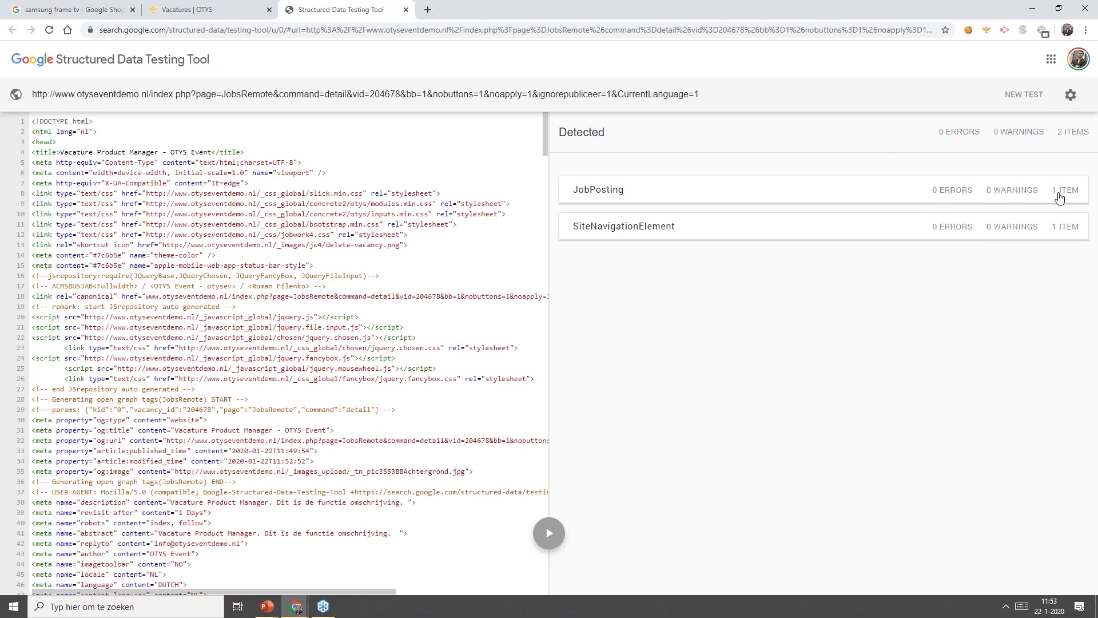
{"action": "left_click", "coordinate": [405, 10]}
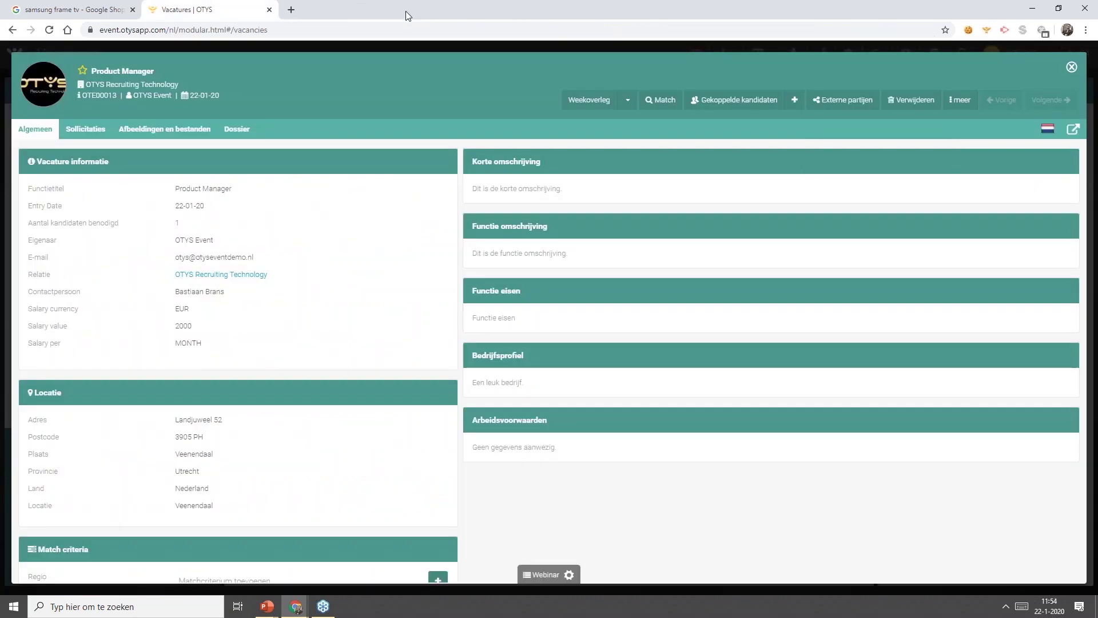
{"action": "scroll", "coordinate": [392, 309], "scroll_direction": "down", "scroll_amount": 6}
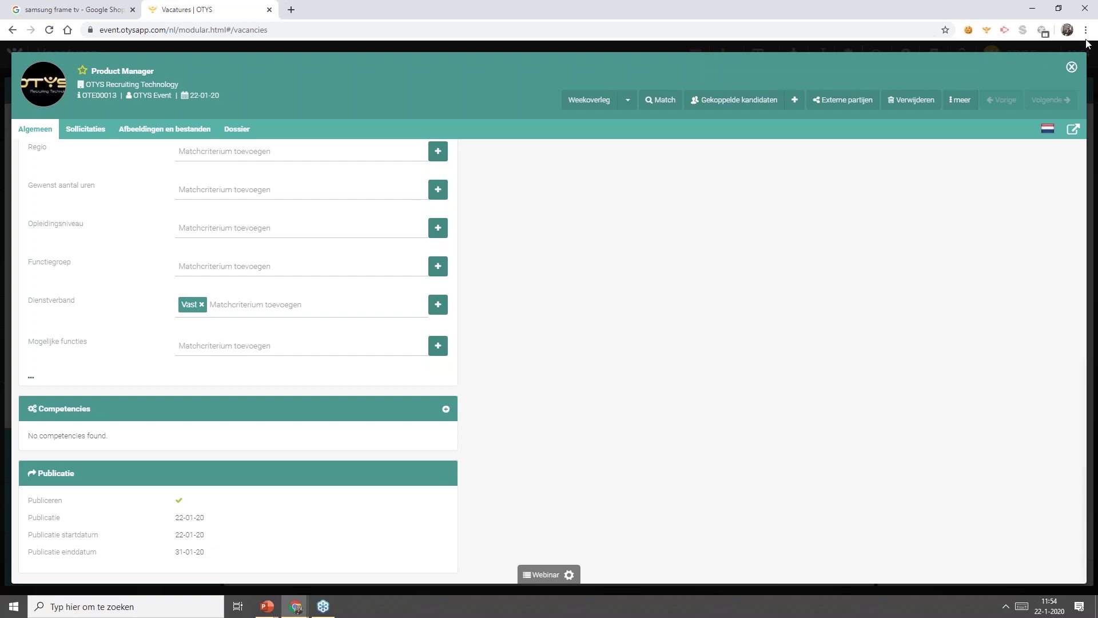
{"action": "left_click", "coordinate": [1071, 67]}
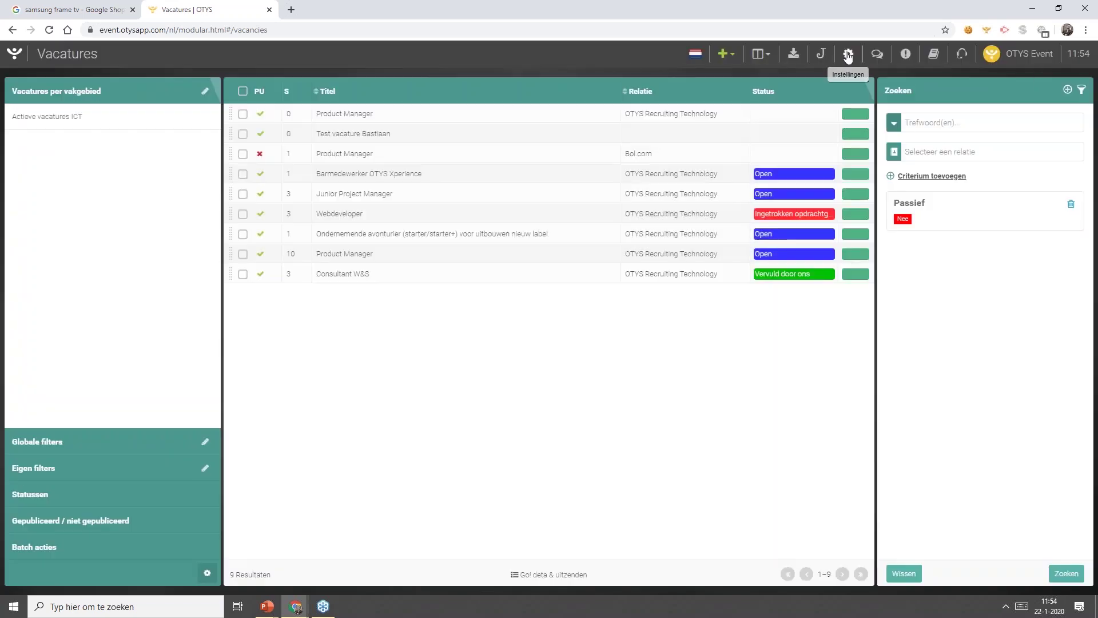
Open the client settings for Vacatures and search them for "publicatie".
{"action": "left_click", "coordinate": [848, 53]}
{"action": "left_click", "coordinate": [870, 71]}
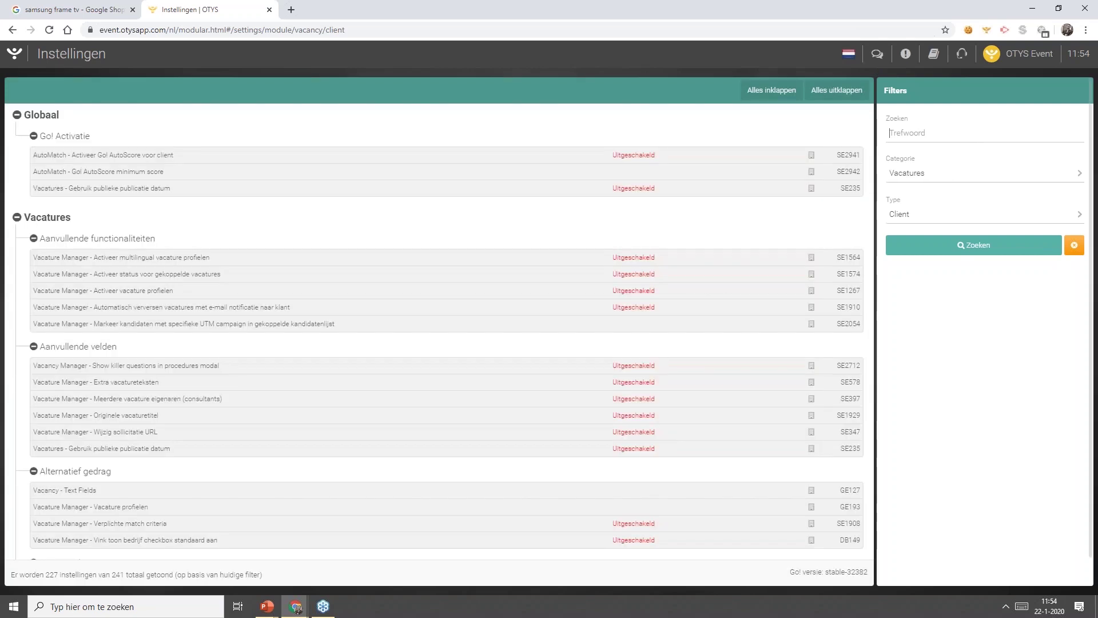
{"action": "left_click", "coordinate": [966, 135]}
{"action": "type", "text": "pu"}
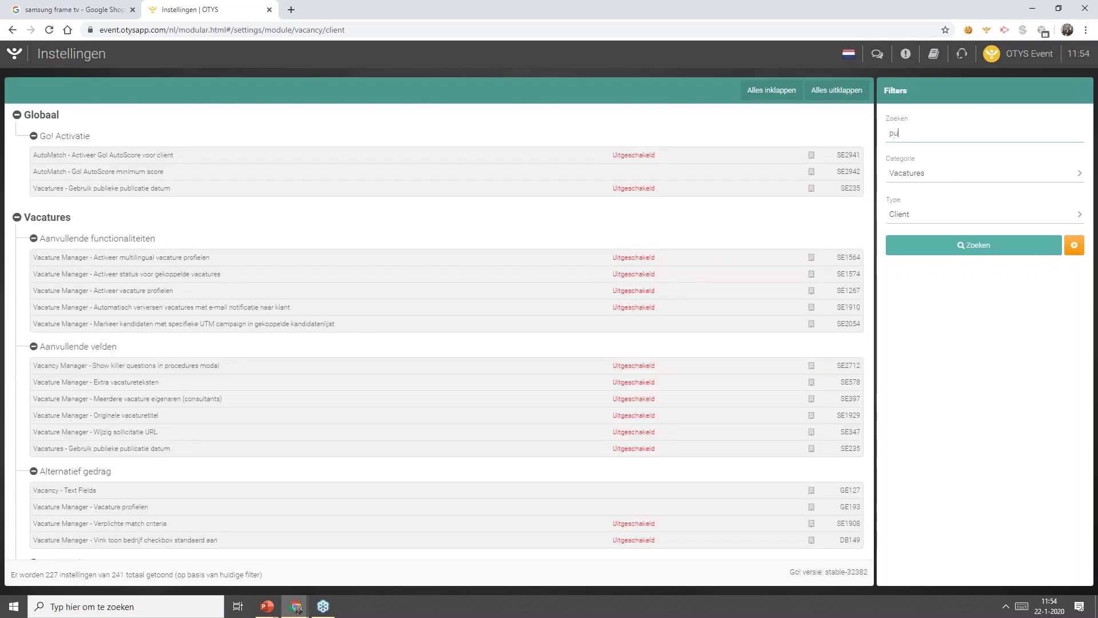
{"action": "type", "text": "blicatie"}
{"action": "key", "text": "Return"}
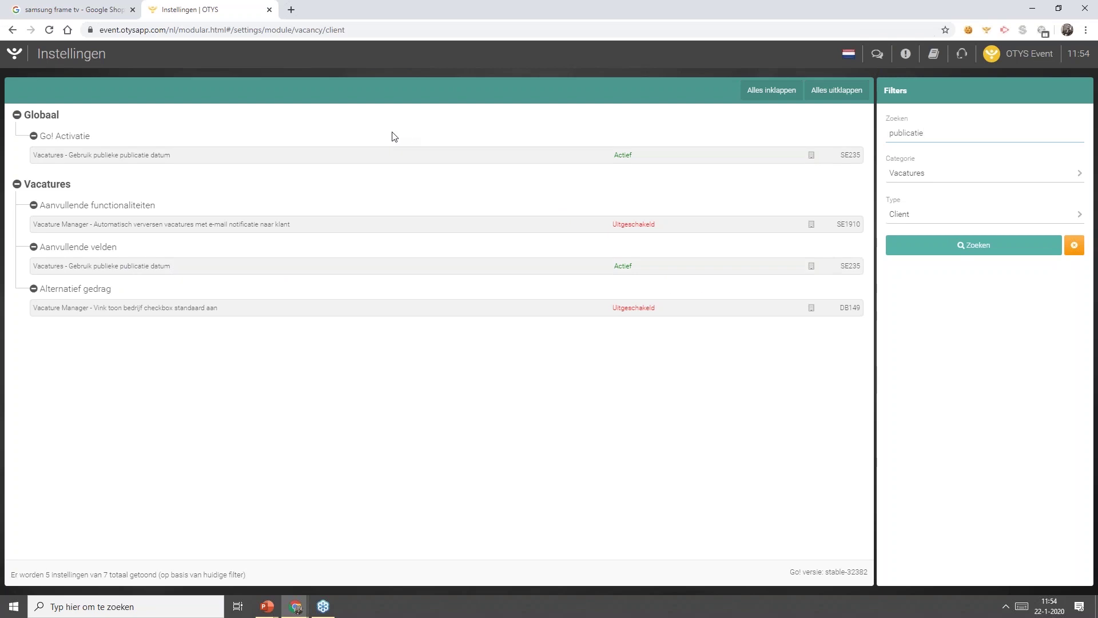
Switch to the Google for Jobs slideshow in PowerPoint and advance the presentation.
{"action": "key", "text": "alt+Tab"}
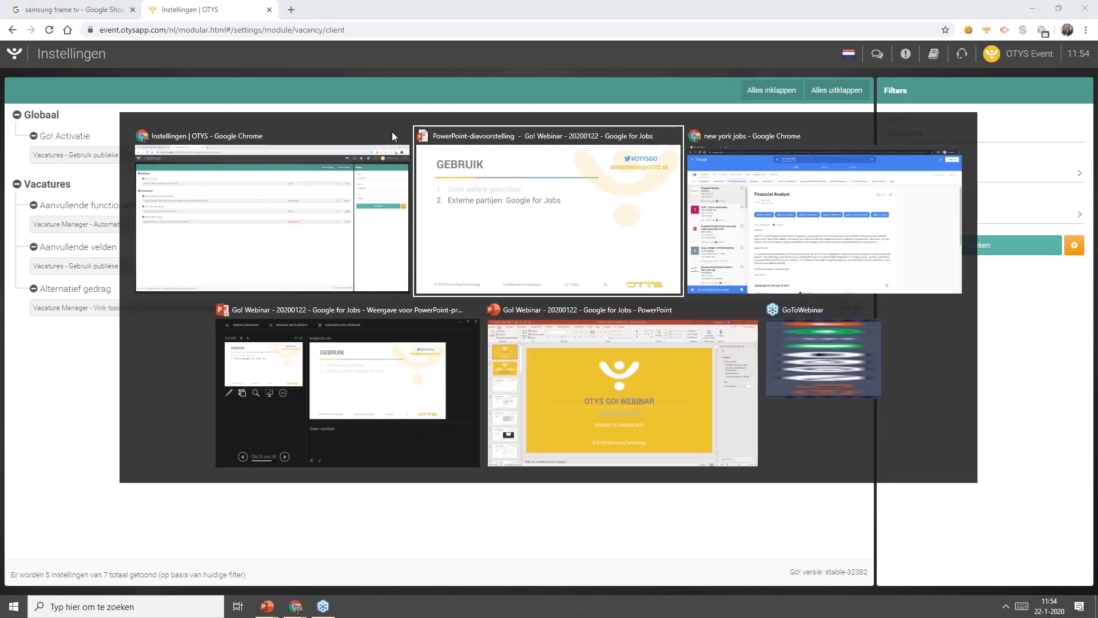
{"action": "key", "text": "Right"}
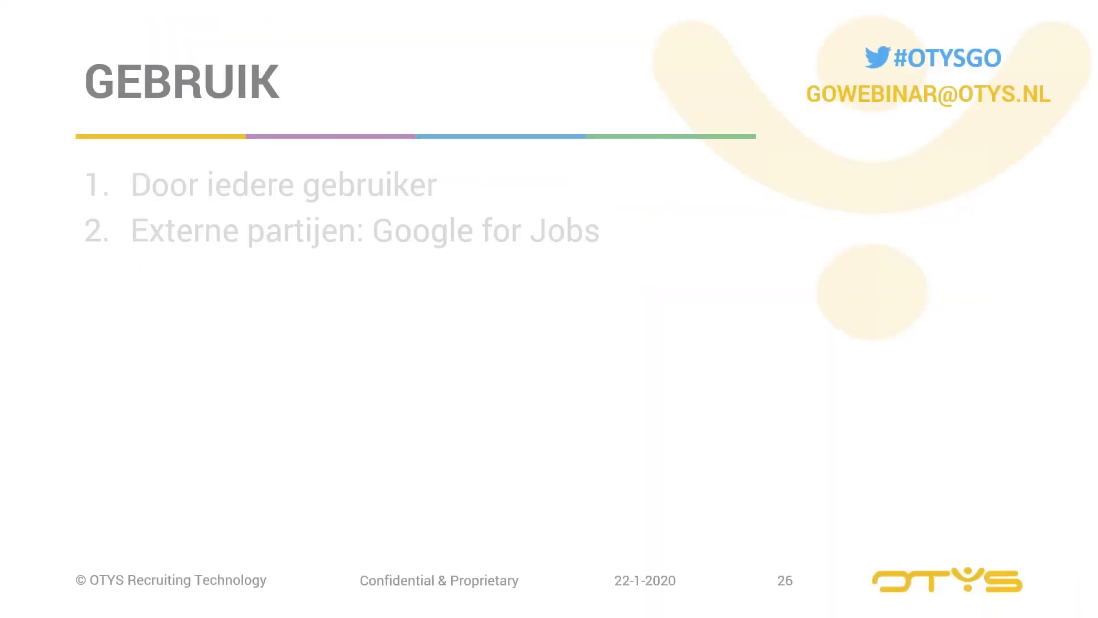